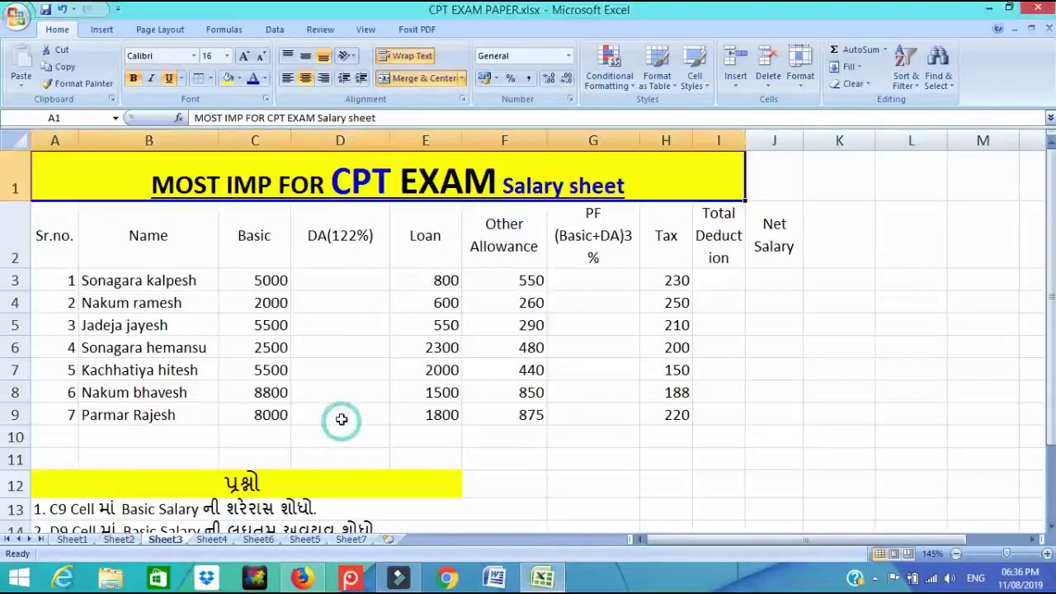
Enter =C3*122% in D3 and fill it down to D9, giving 6100 through 9760.
scroll(343, 424, "down", 3)
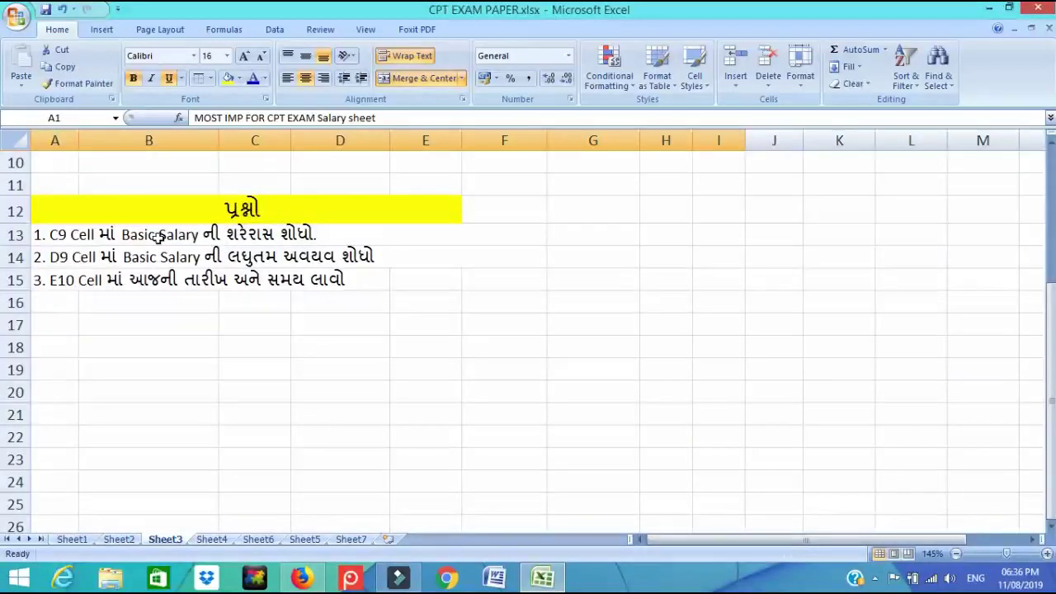
scroll(144, 264, "up", 3)
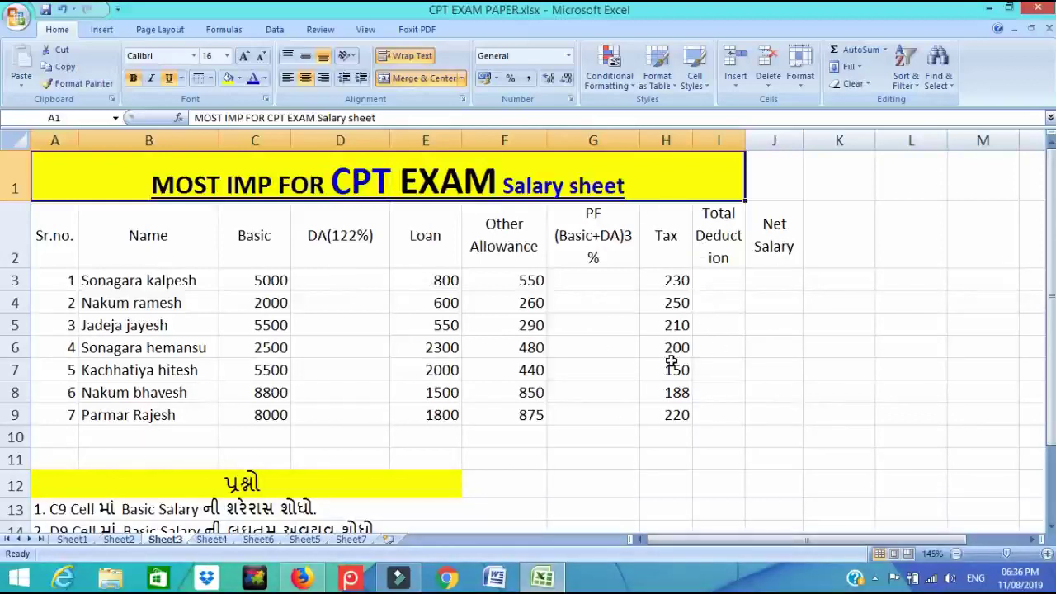
scroll(461, 368, "down", 1)
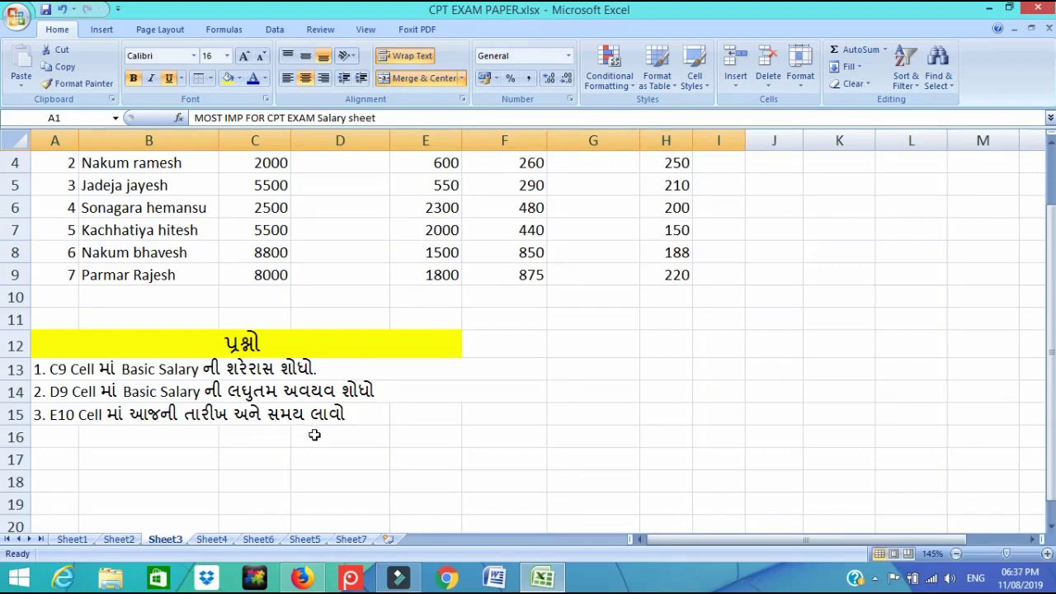
scroll(314, 435, "up", 1)
left_click(332, 285)
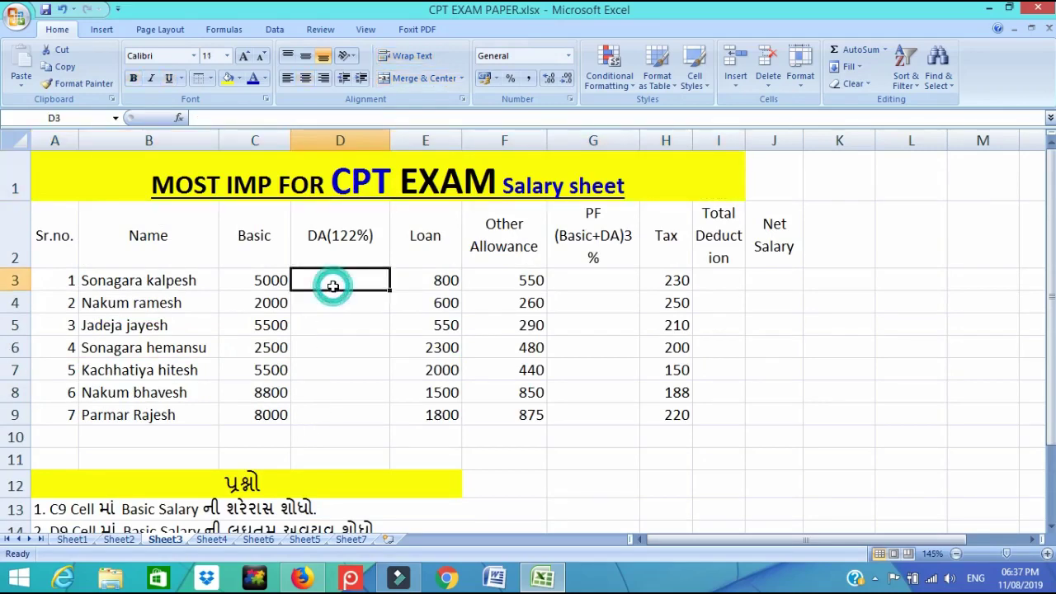
type("=")
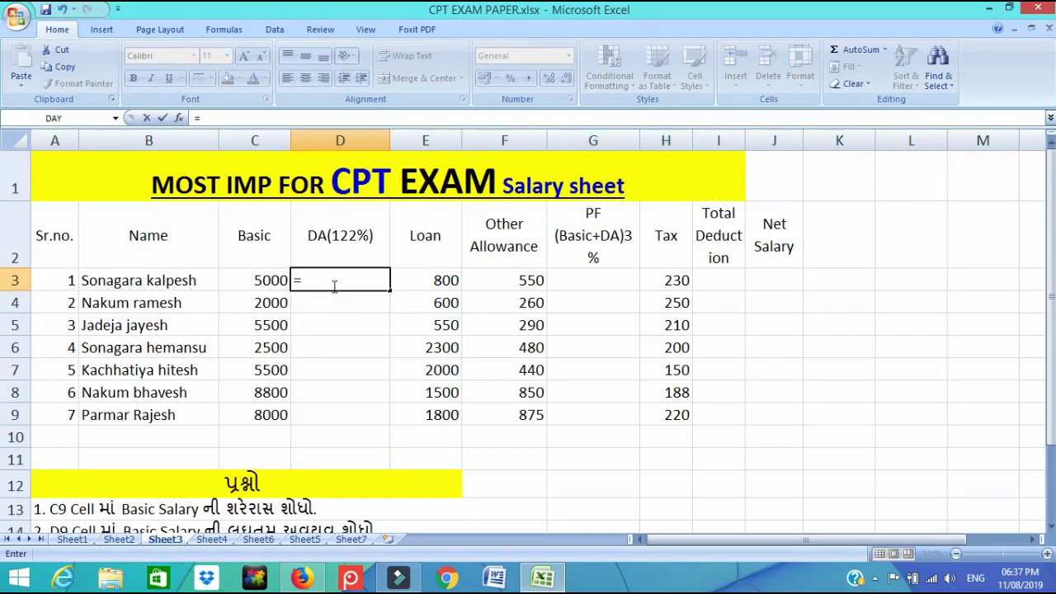
left_click(271, 280)
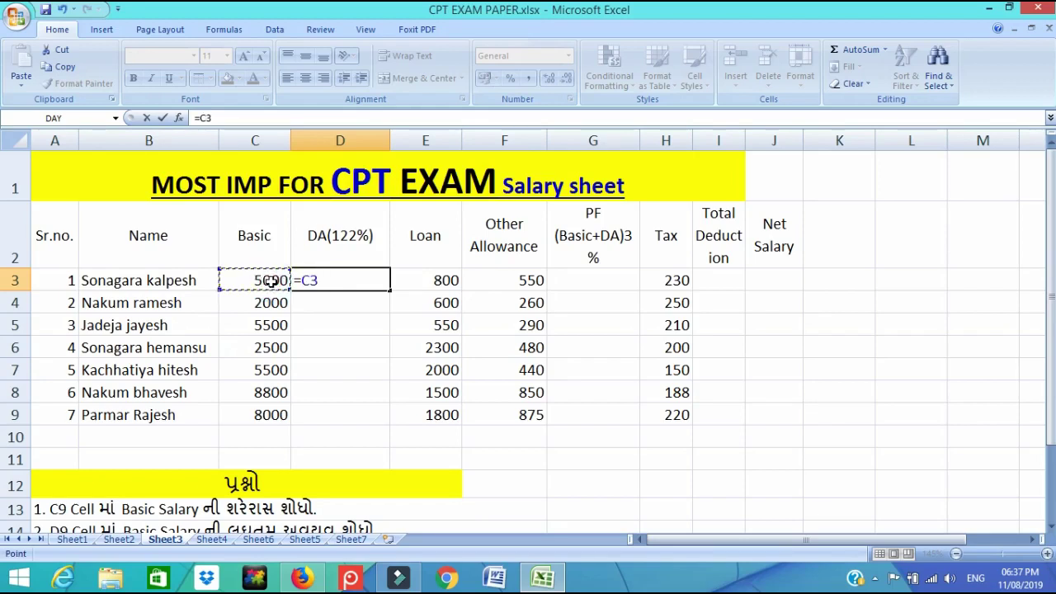
type("*122")
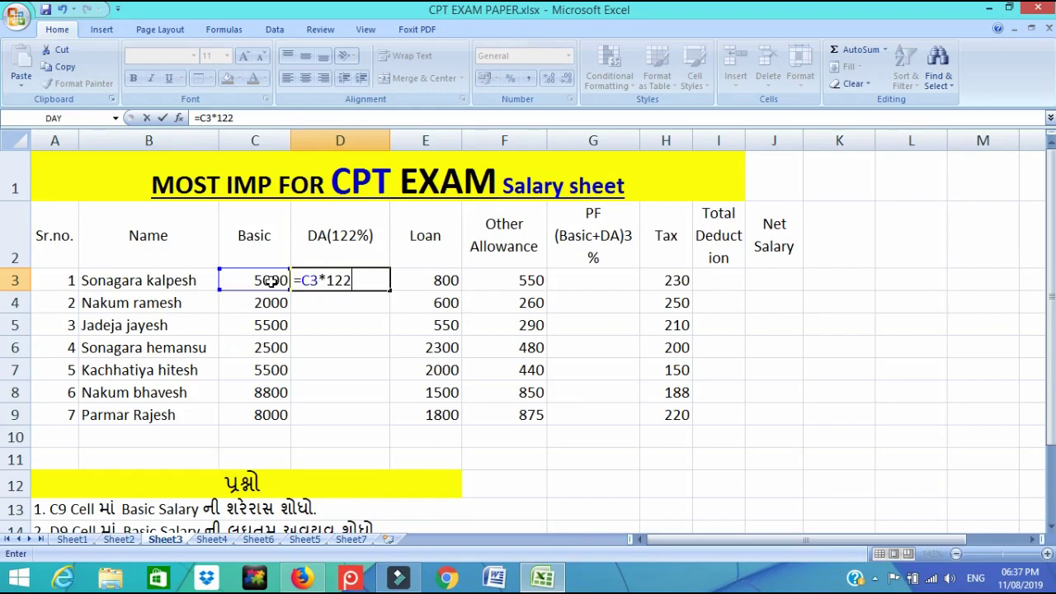
type("%")
key("Return")
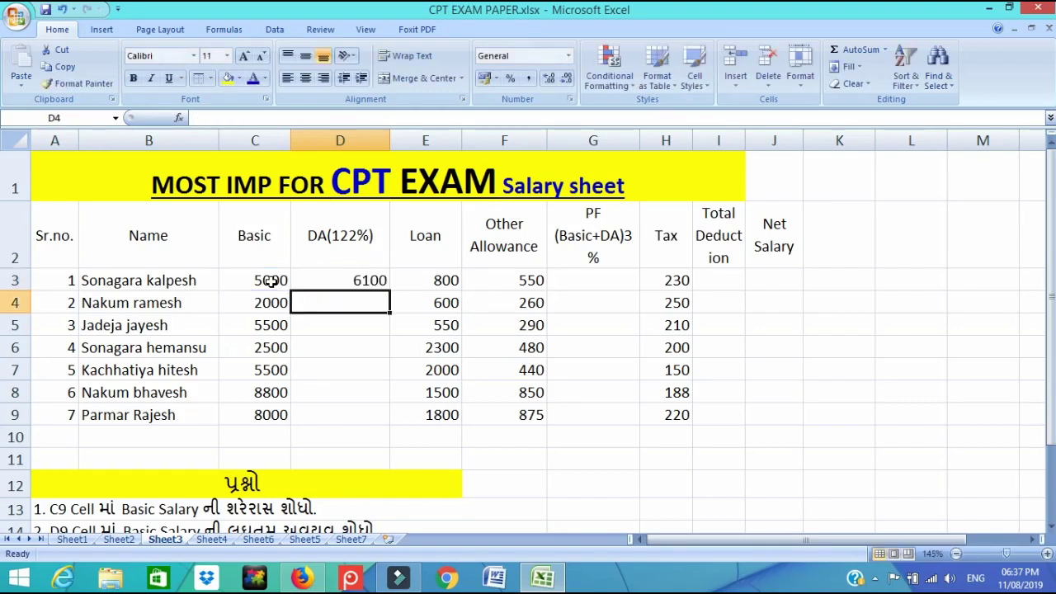
left_click(330, 282)
double_click(389, 292)
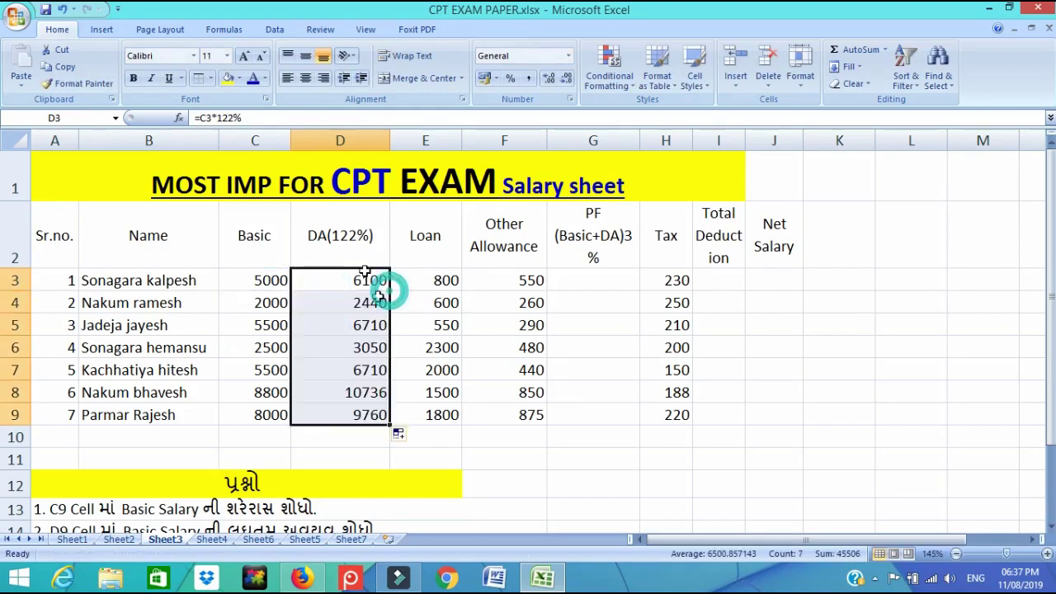
left_click(588, 283)
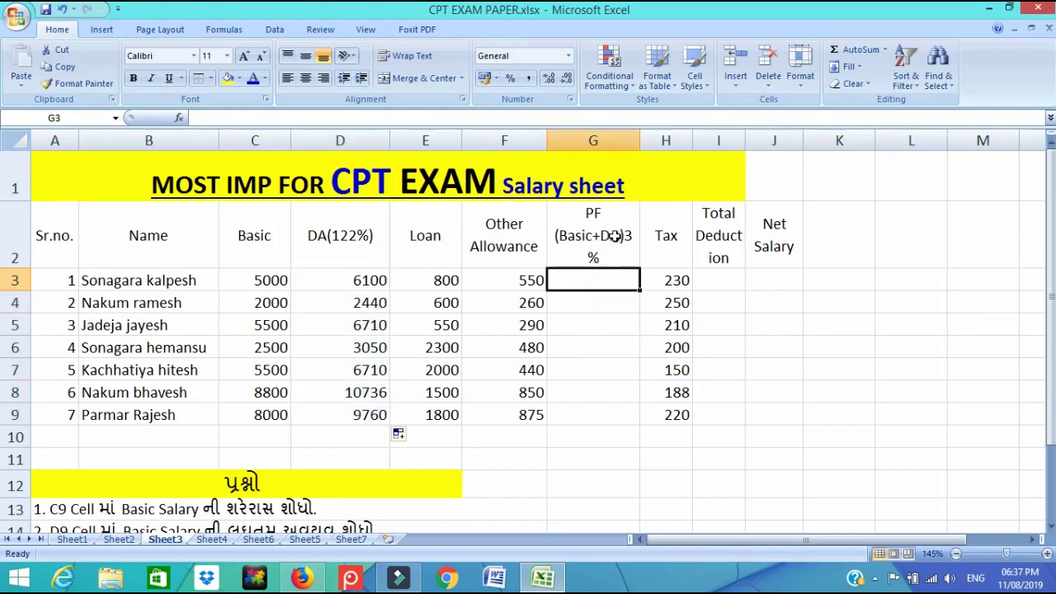
Enter =SUM(C3:D3)*3% in G3 and fill it down to G9, giving 333 to 532.8.
type("=")
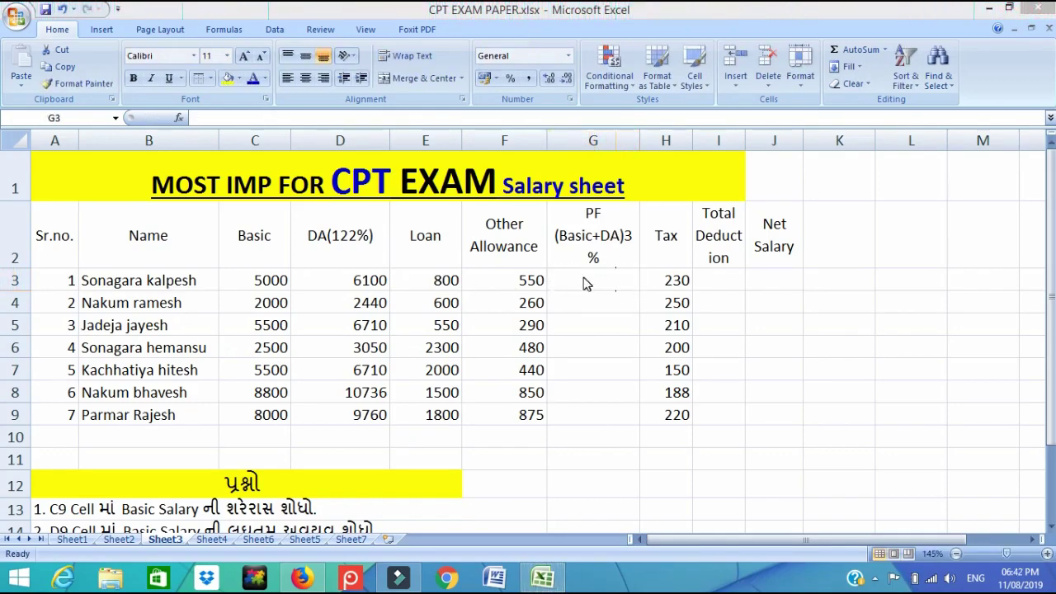
left_click(584, 283)
double_click(582, 279)
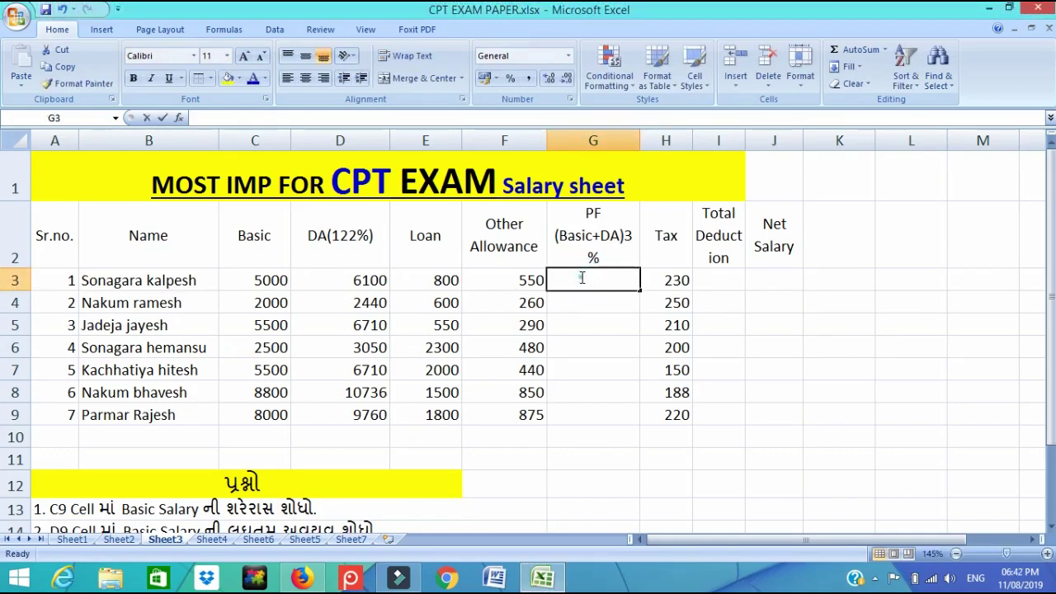
type("=")
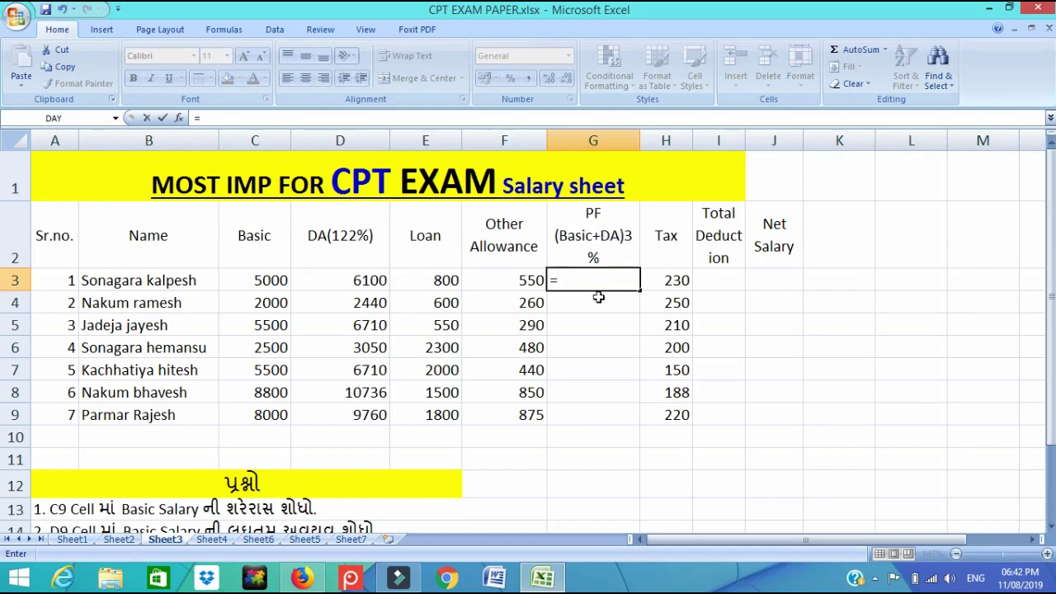
type("SU")
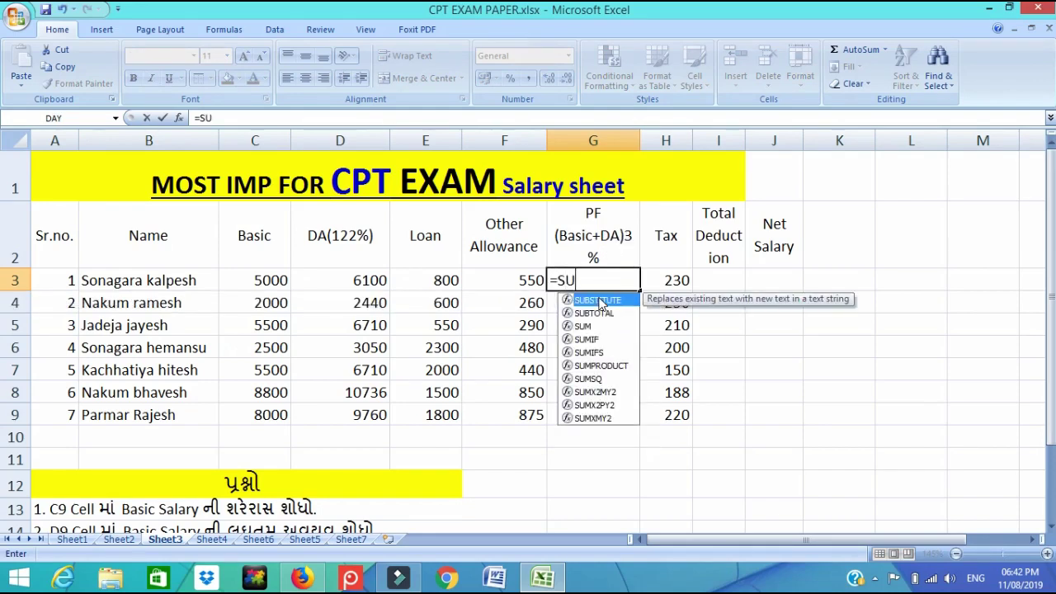
type("M")
double_click(600, 300)
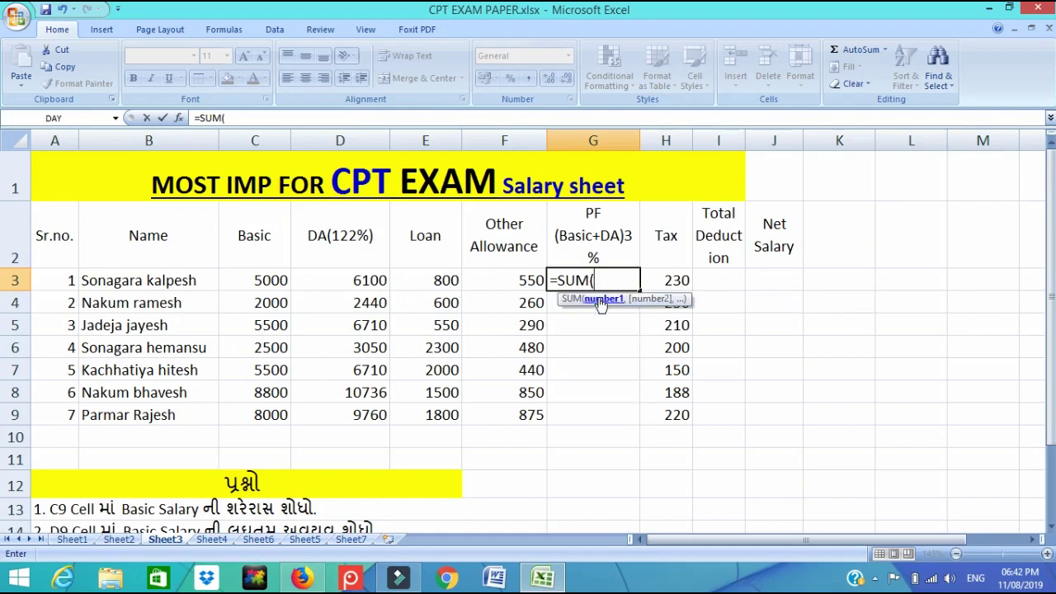
left_click_drag(276, 279, 344, 278)
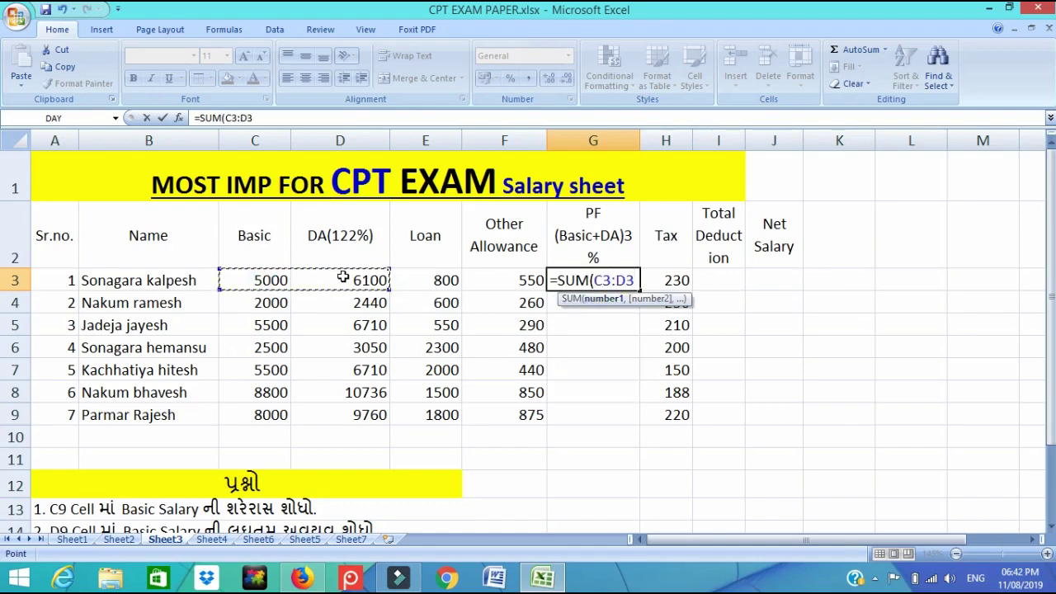
type("*")
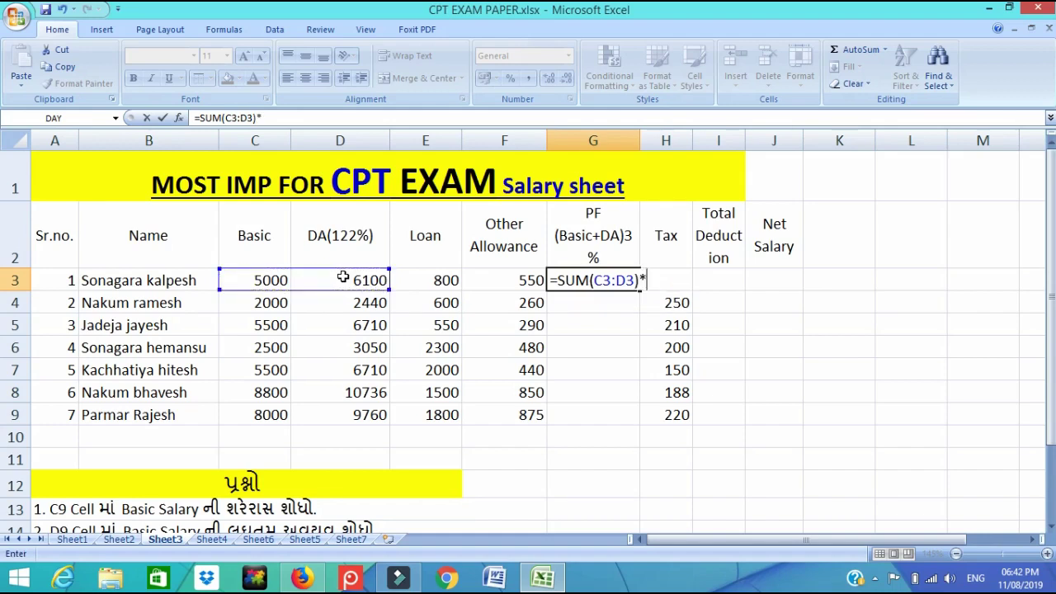
type("3")
key("Return")
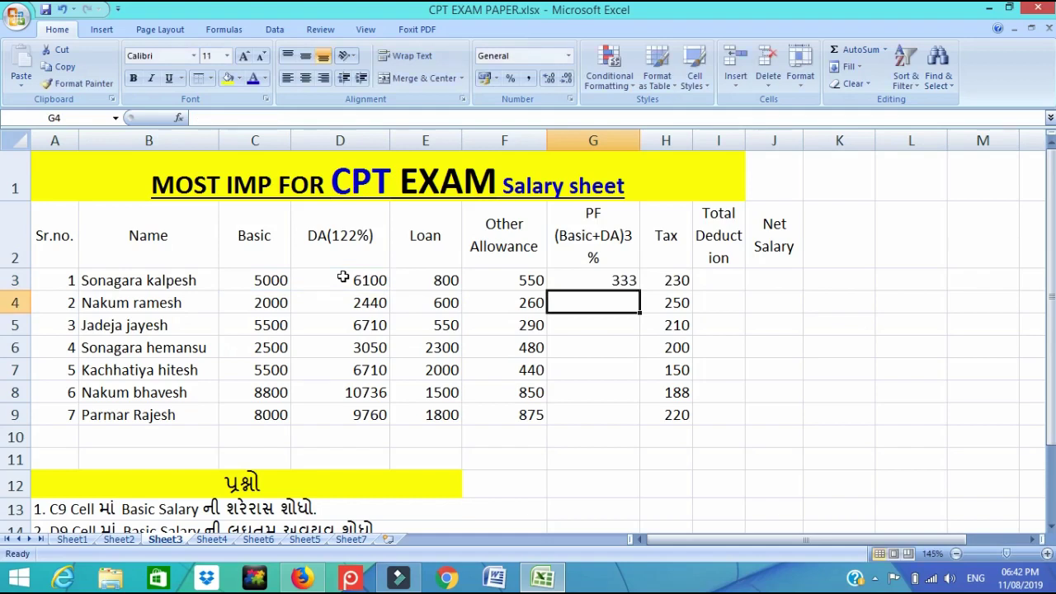
left_click(604, 282)
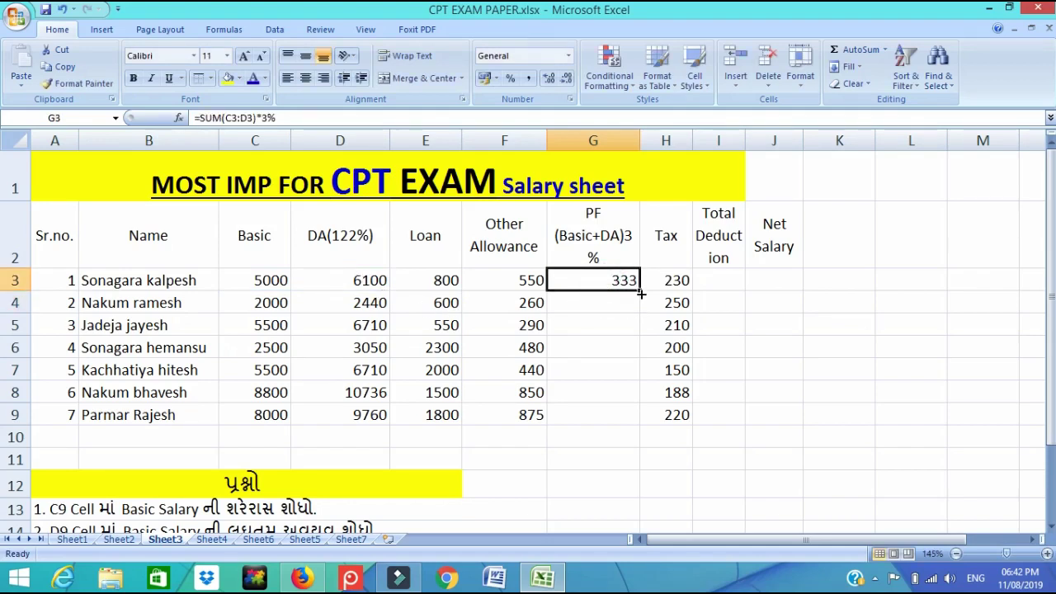
double_click(641, 292)
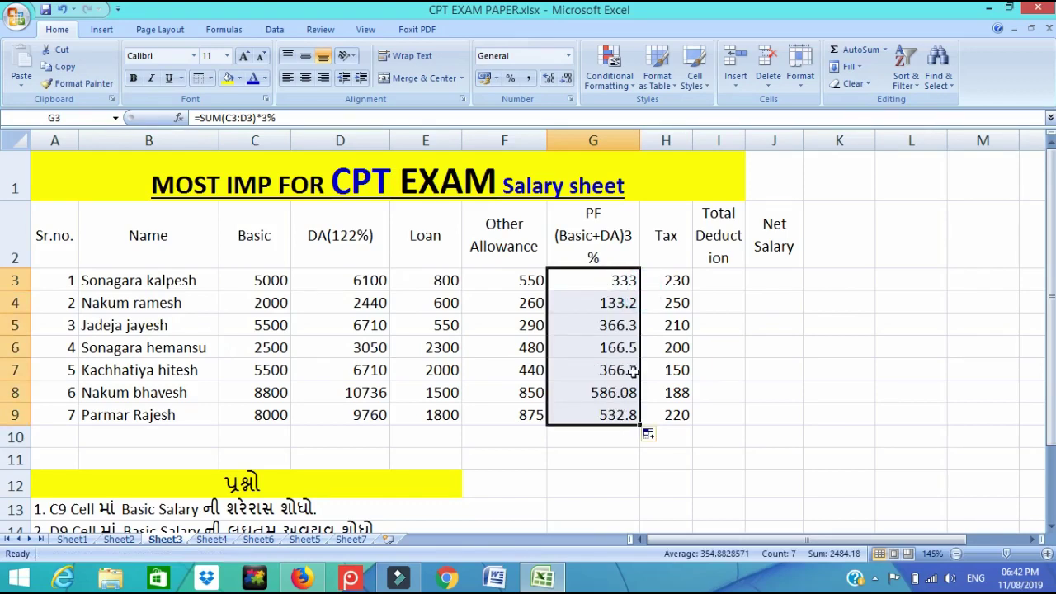
Enter =SUM(G3:H3) in I3 and fill it down to I9, giving 563 to 752.8.
left_click(731, 280)
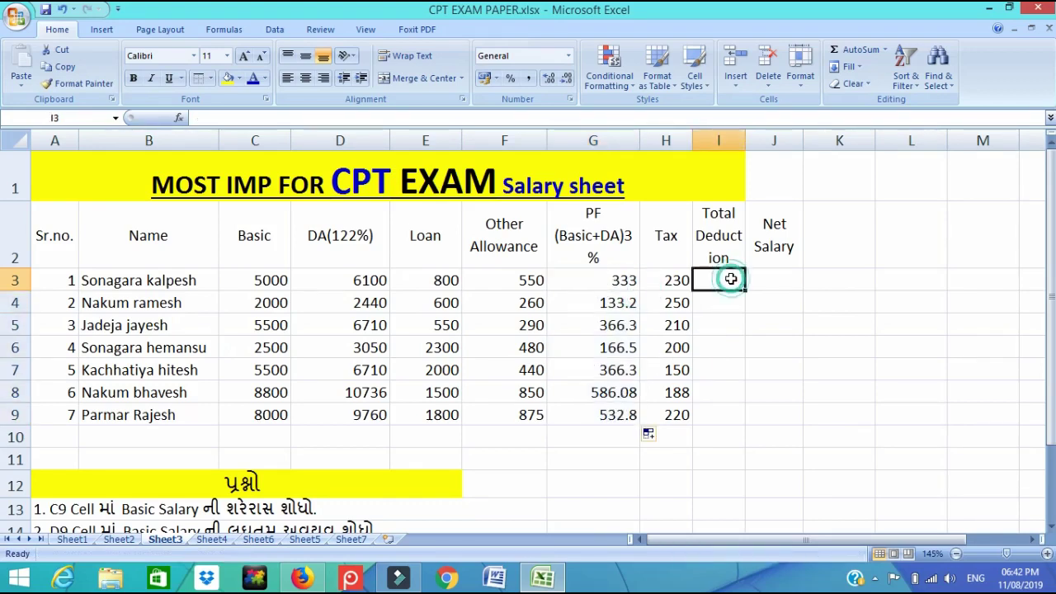
type("=")
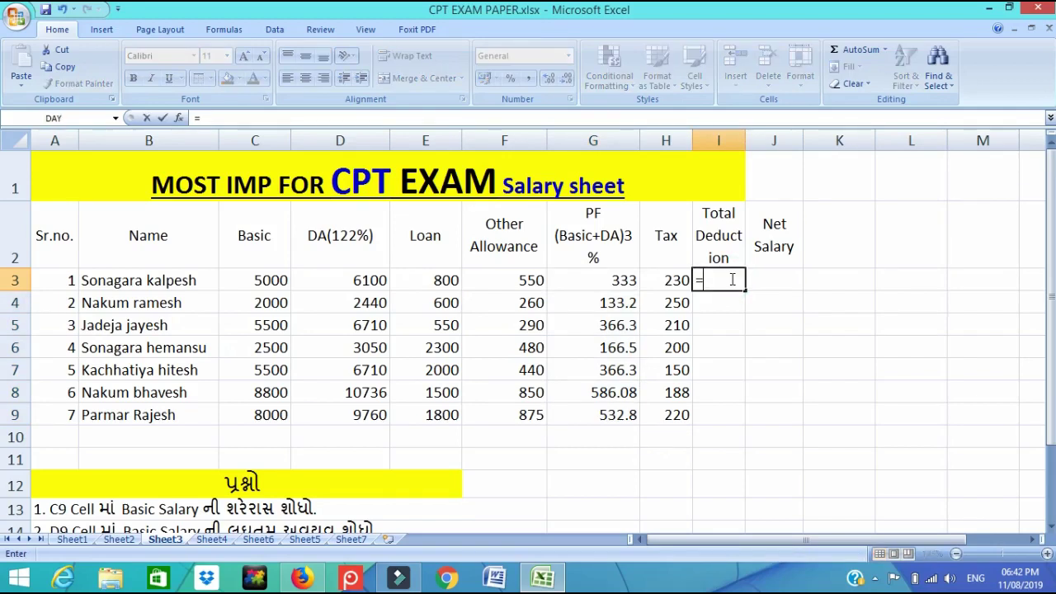
type("S")
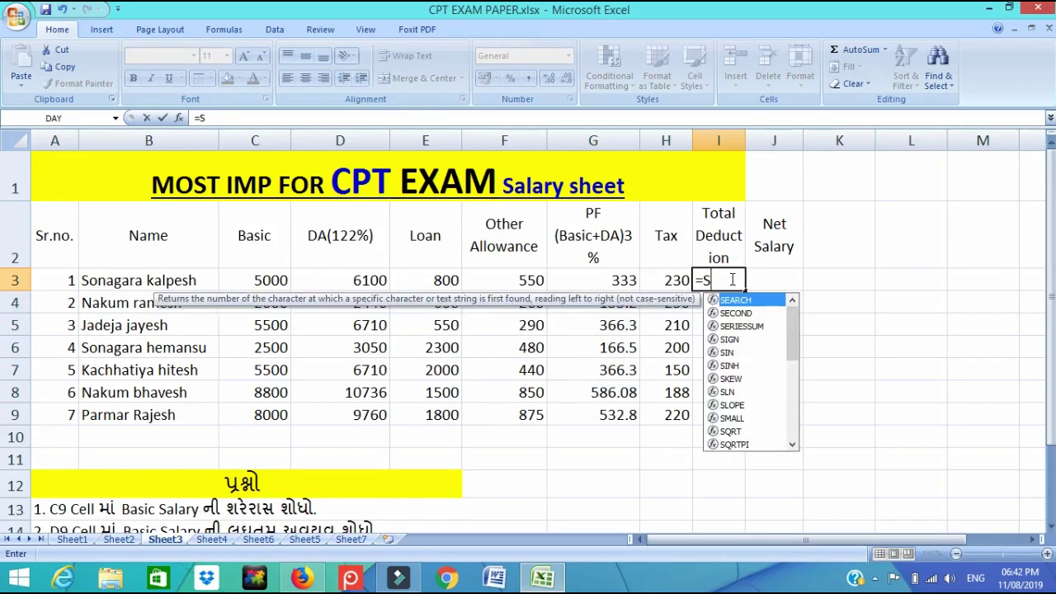
type("UM(")
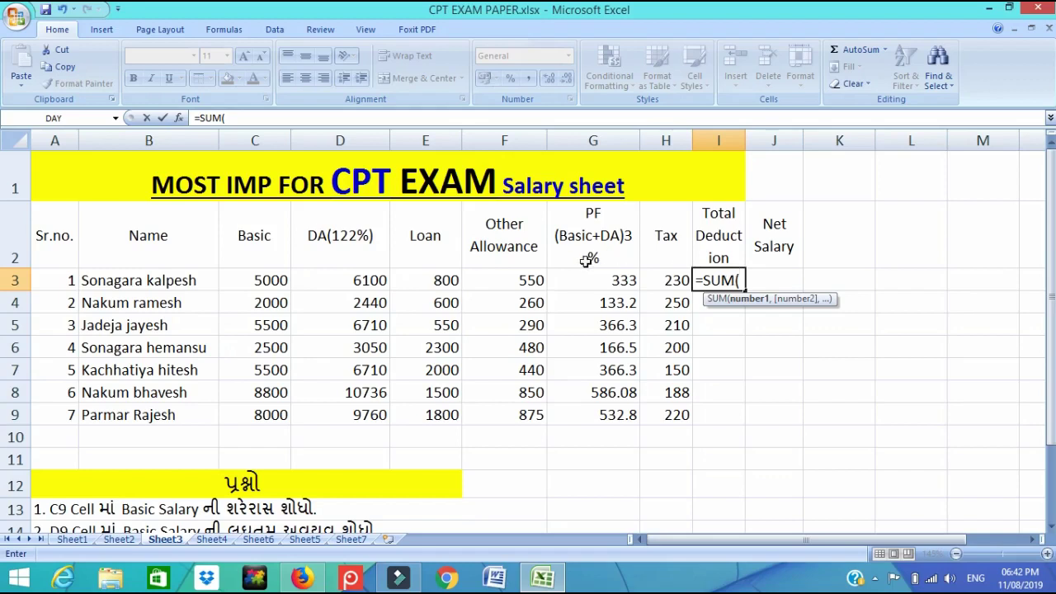
left_click_drag(609, 280, 662, 280)
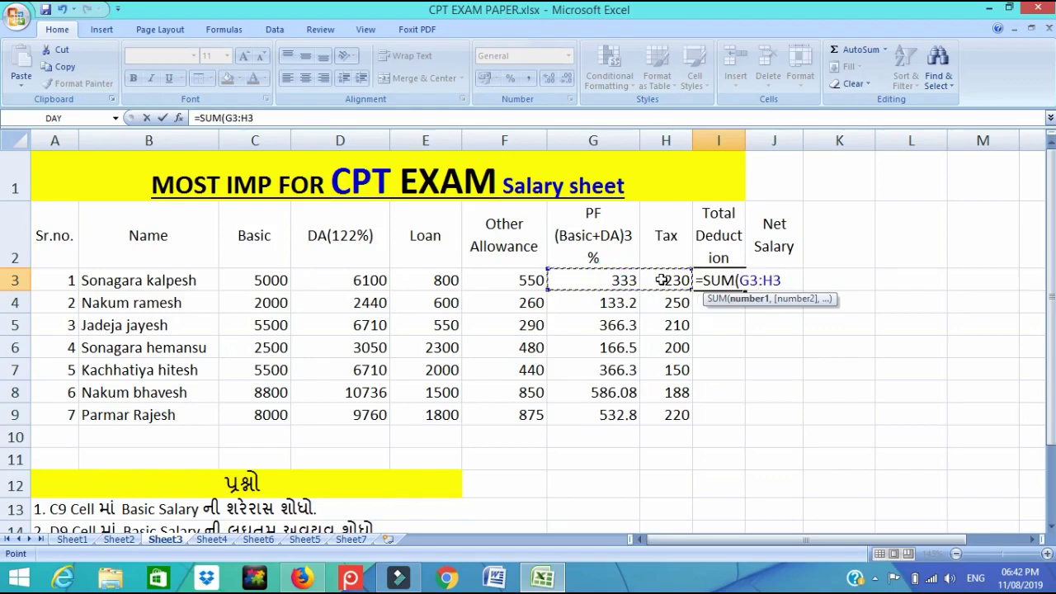
type(")")
key("Return")
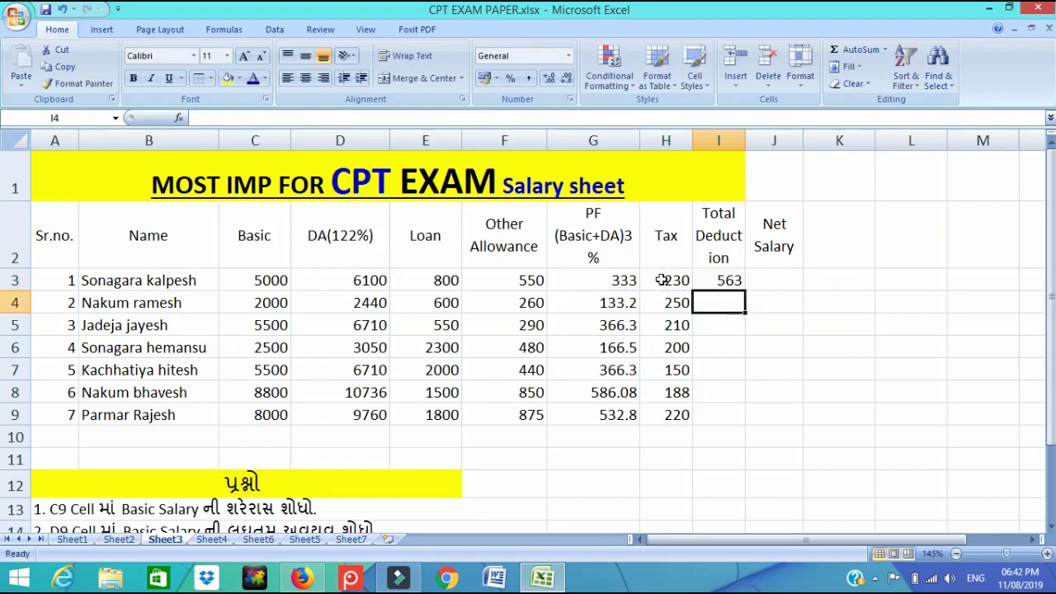
left_click(732, 282)
double_click(745, 290)
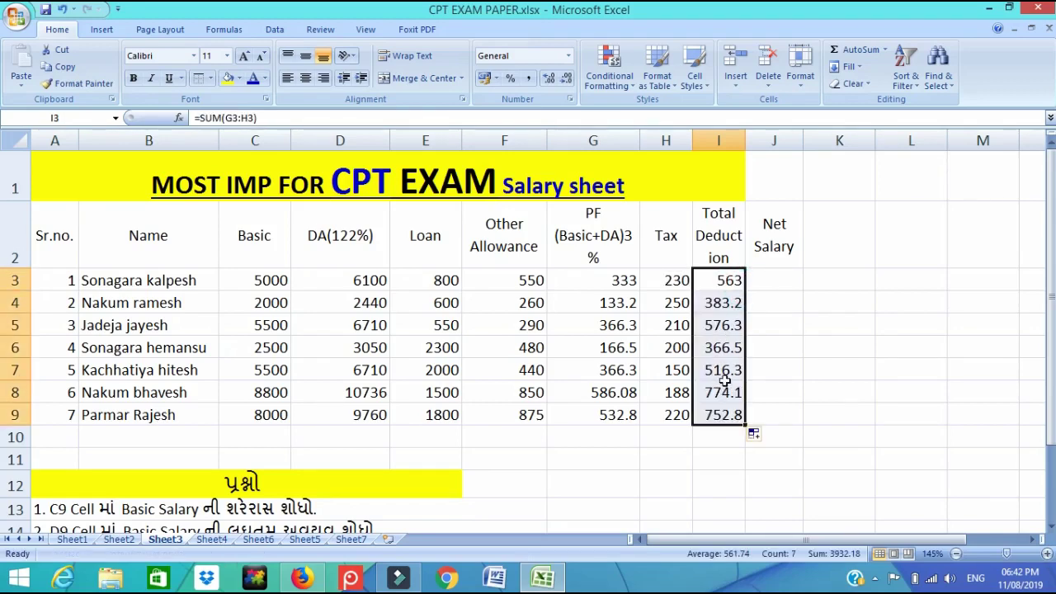
left_click(772, 278)
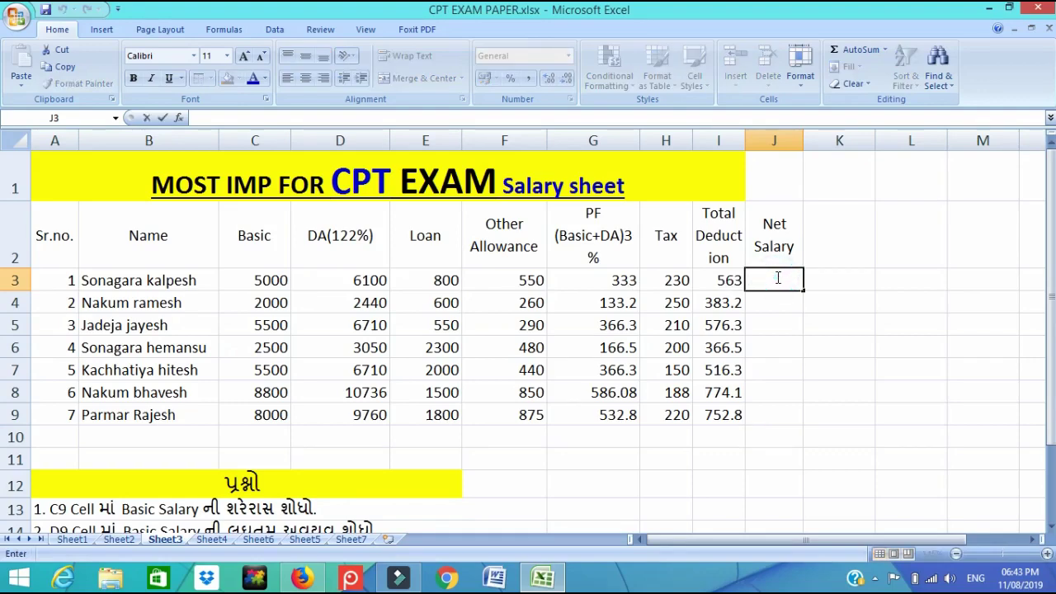
Enter =SUM(C3:F3)-(I3) in J3 and fill it down to J9, giving 11887 to 19682.
type("=SUM")
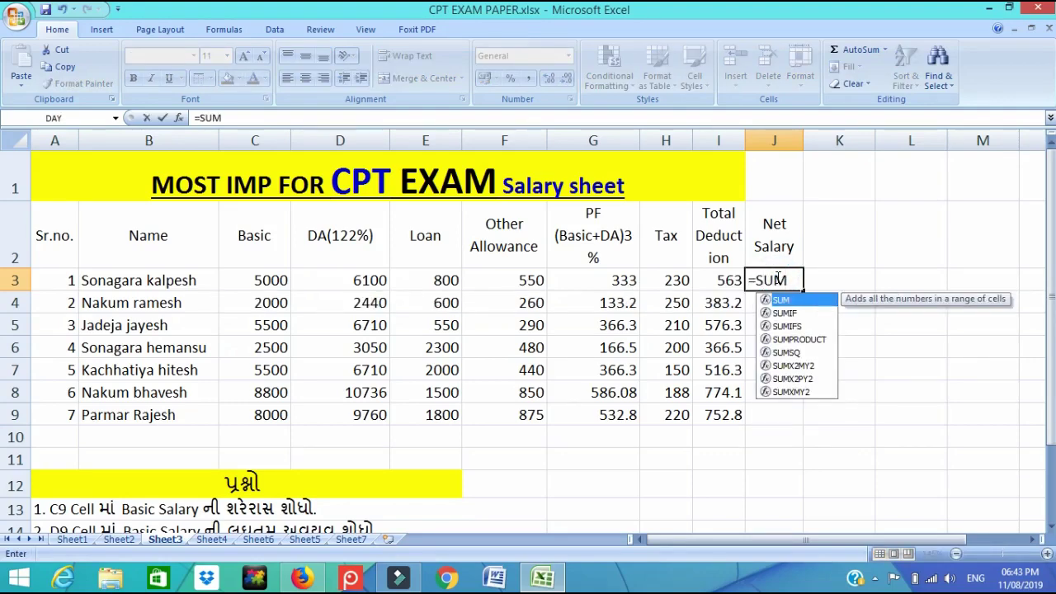
type("(")
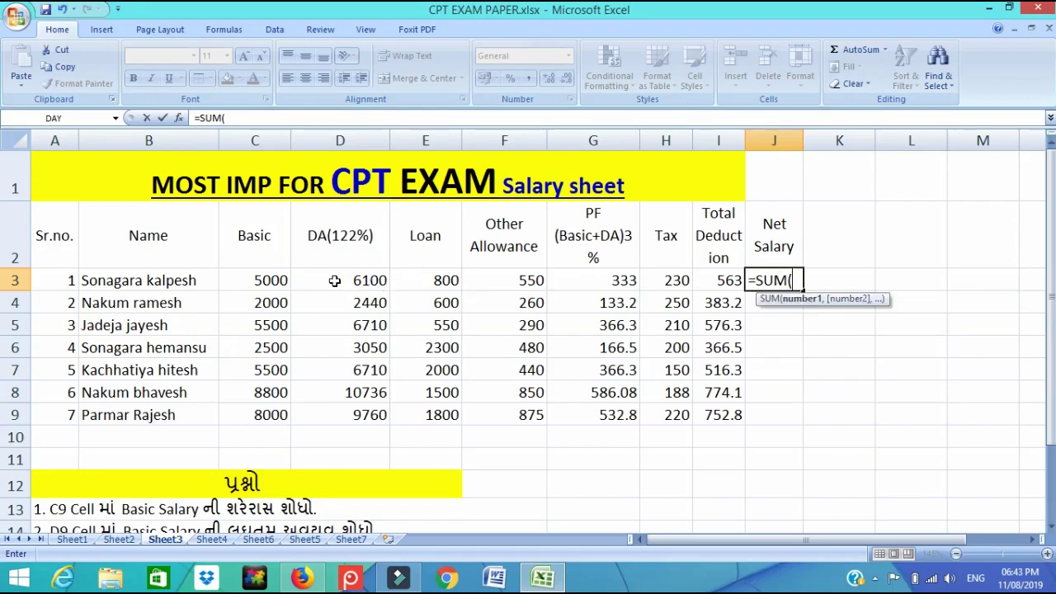
left_click_drag(252, 281, 512, 281)
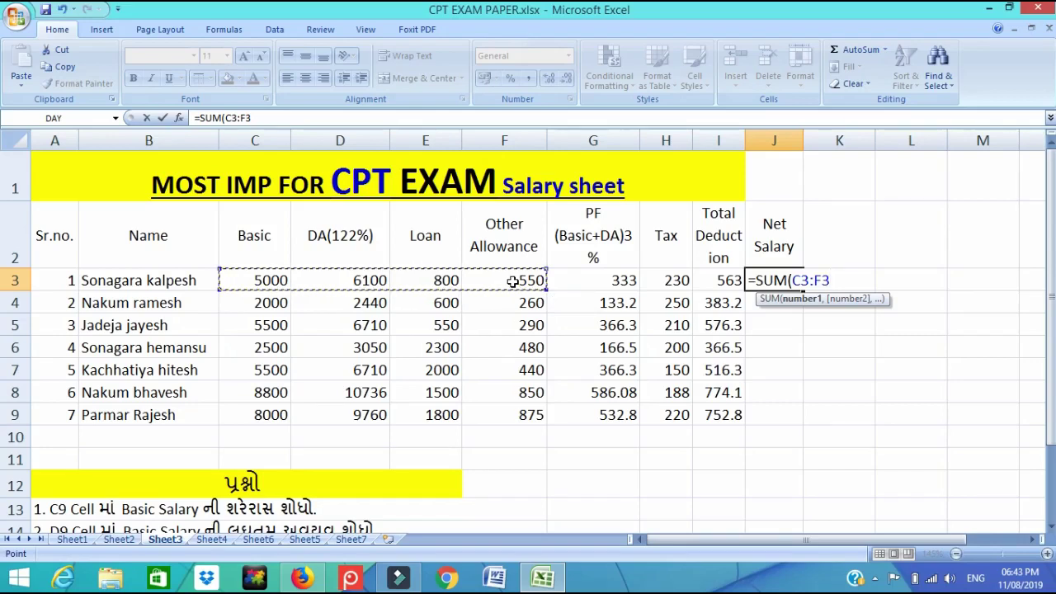
type(")-(")
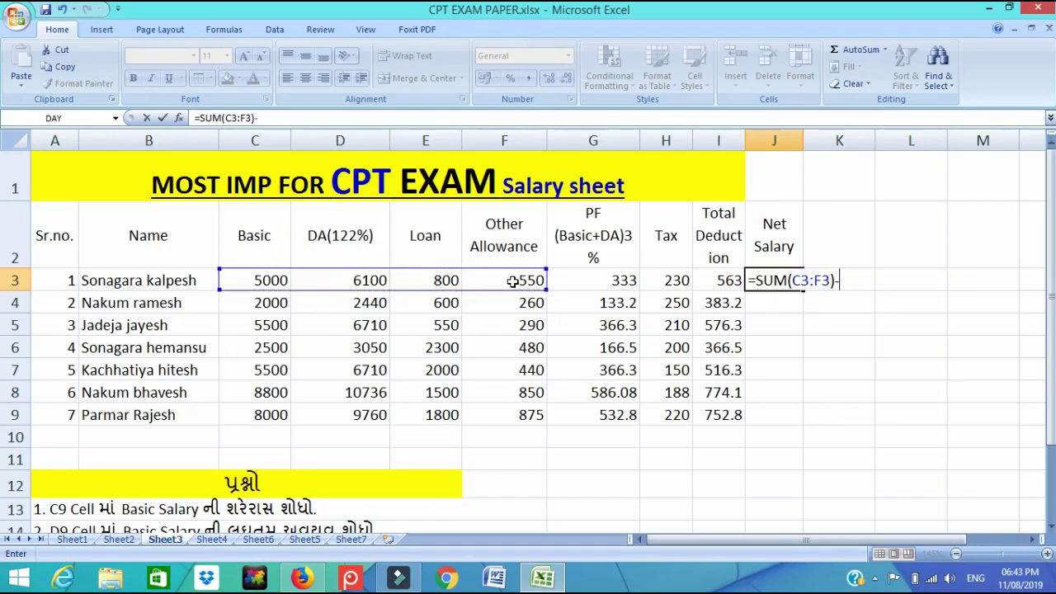
left_click(726, 281)
type(")")
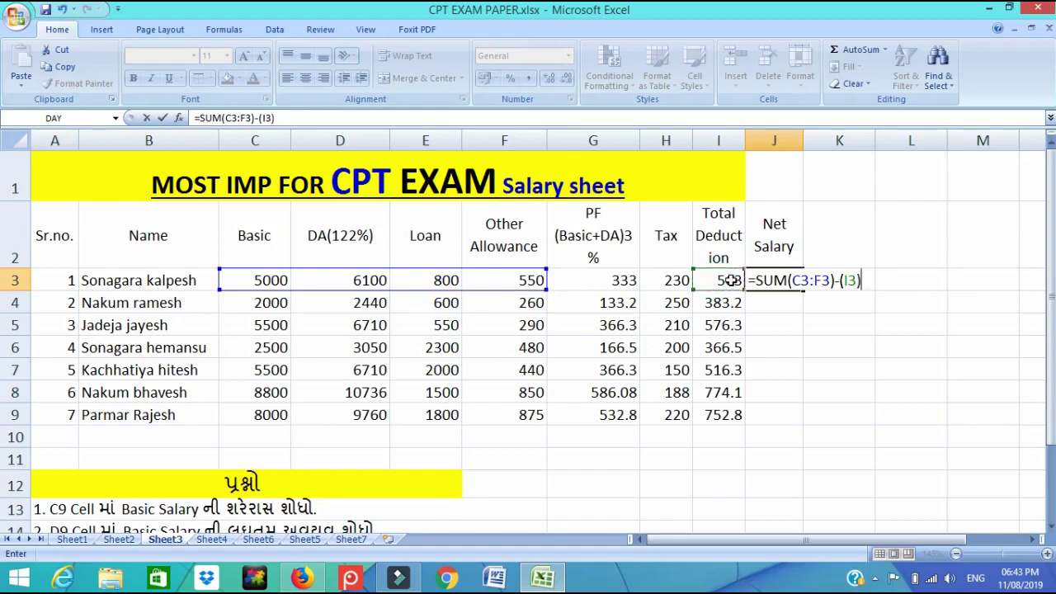
key("Return")
left_click(789, 279)
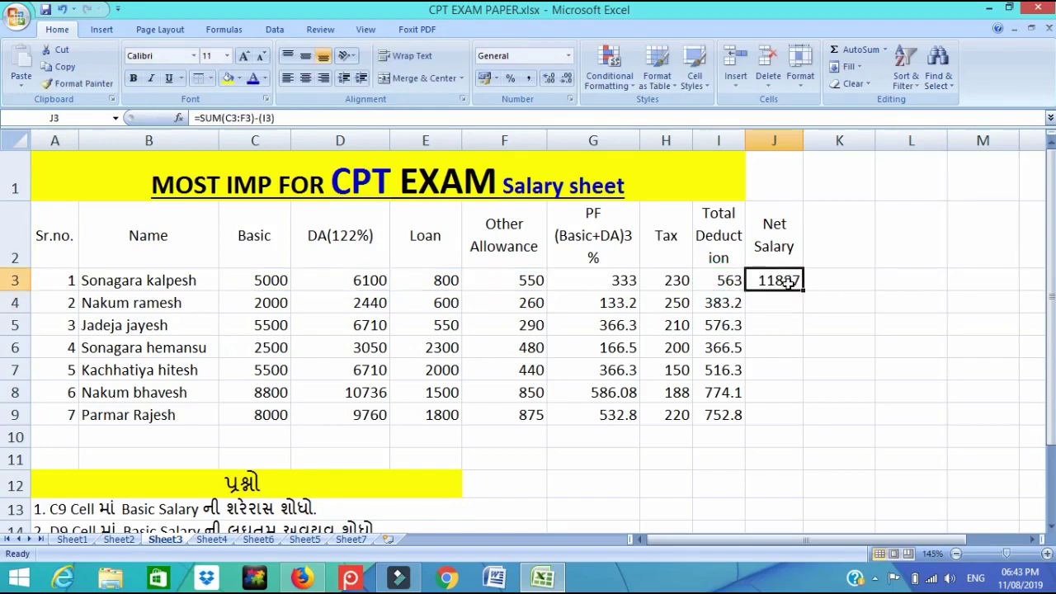
double_click(802, 289)
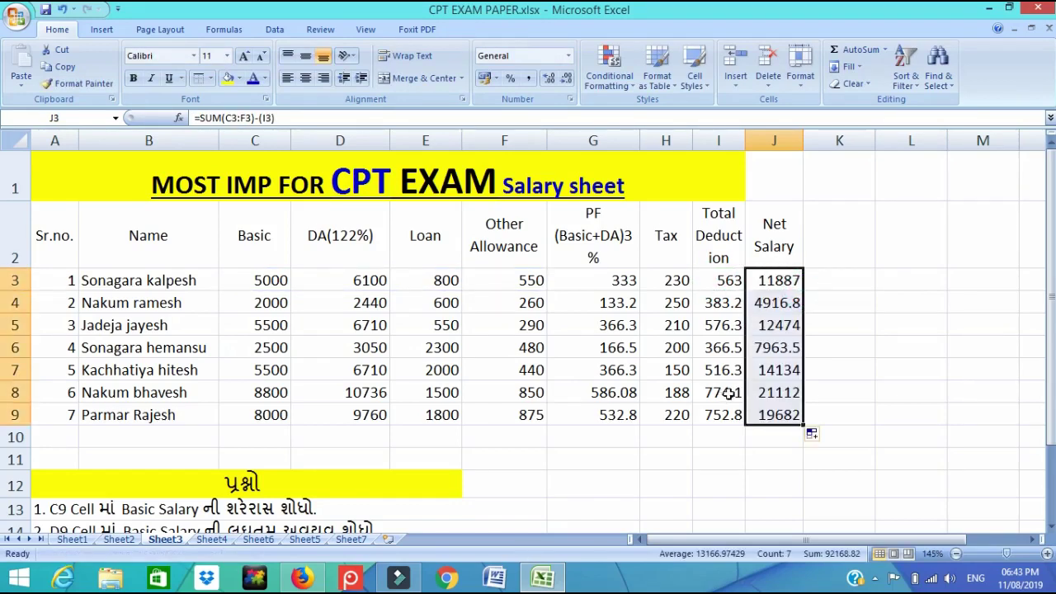
scroll(474, 428, "down", 1)
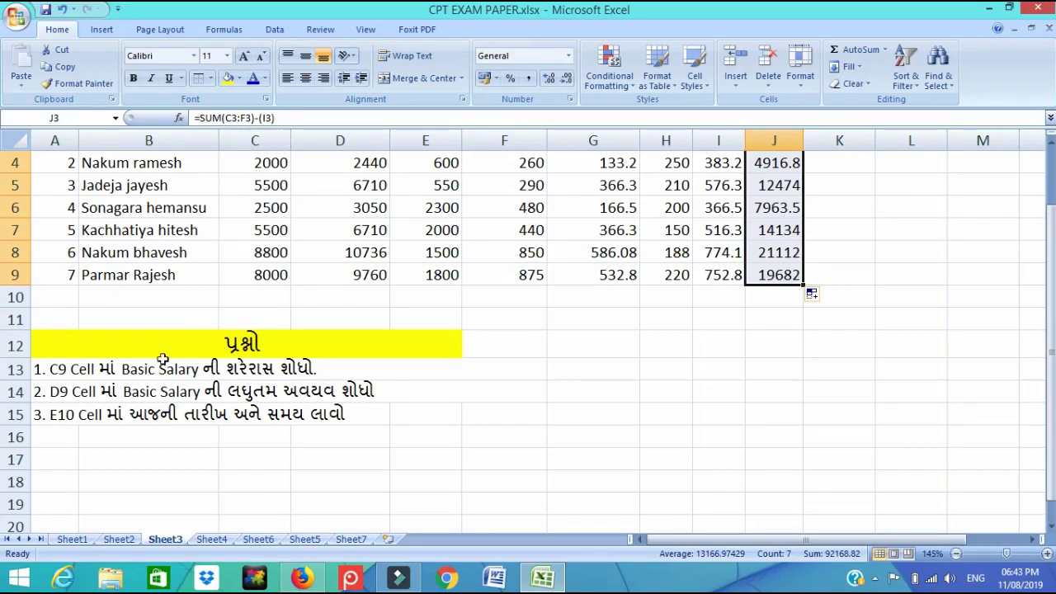
Change C9 to C10 in question A13 and D9 to D10 in question A14.
double_click(67, 369)
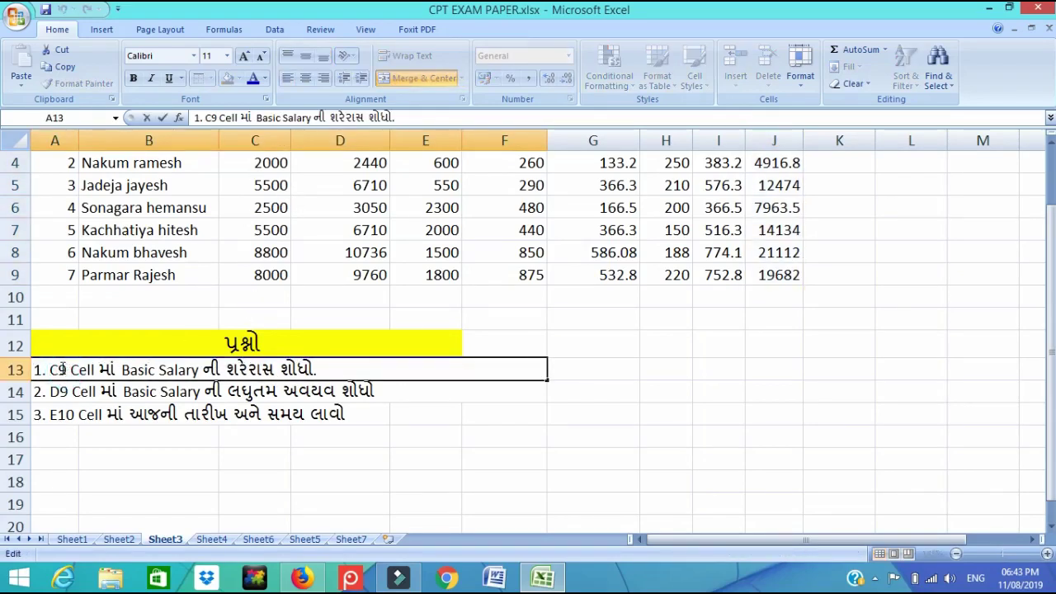
key("BackSpace")
type("10")
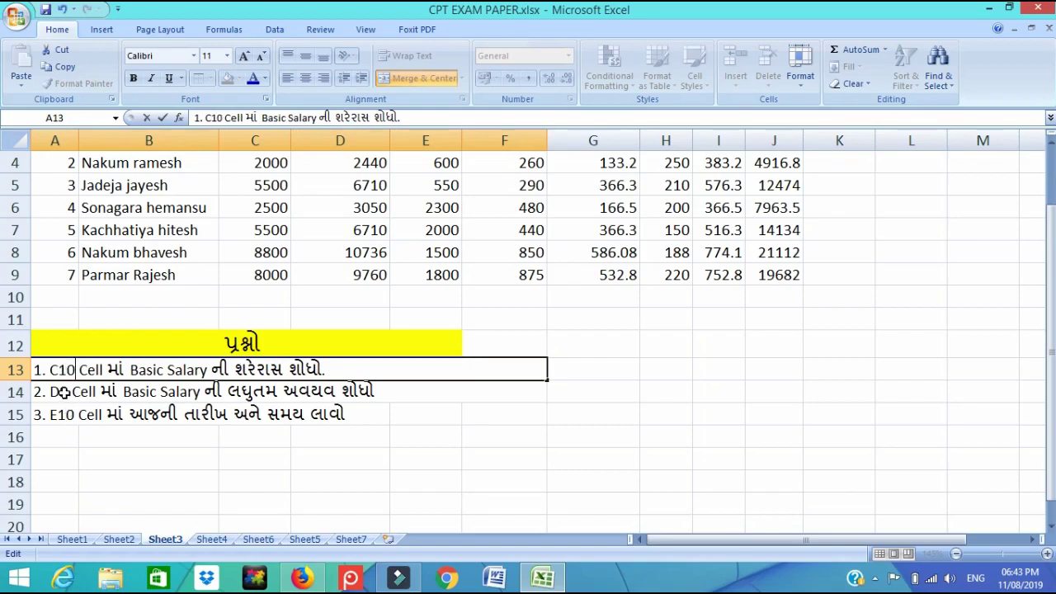
double_click(67, 392)
key("BackSpace")
type("10")
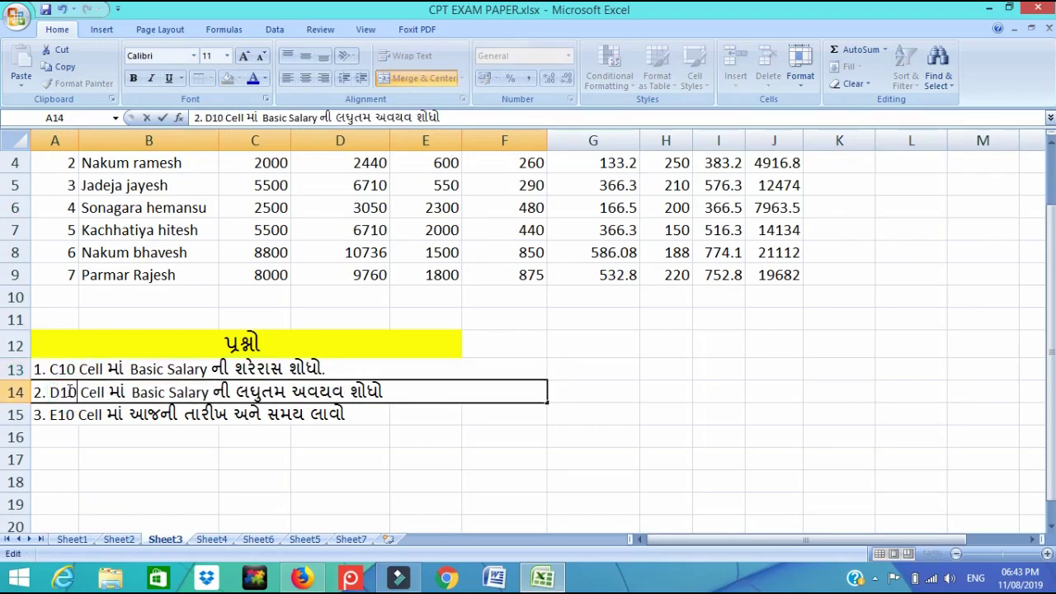
left_click(83, 456)
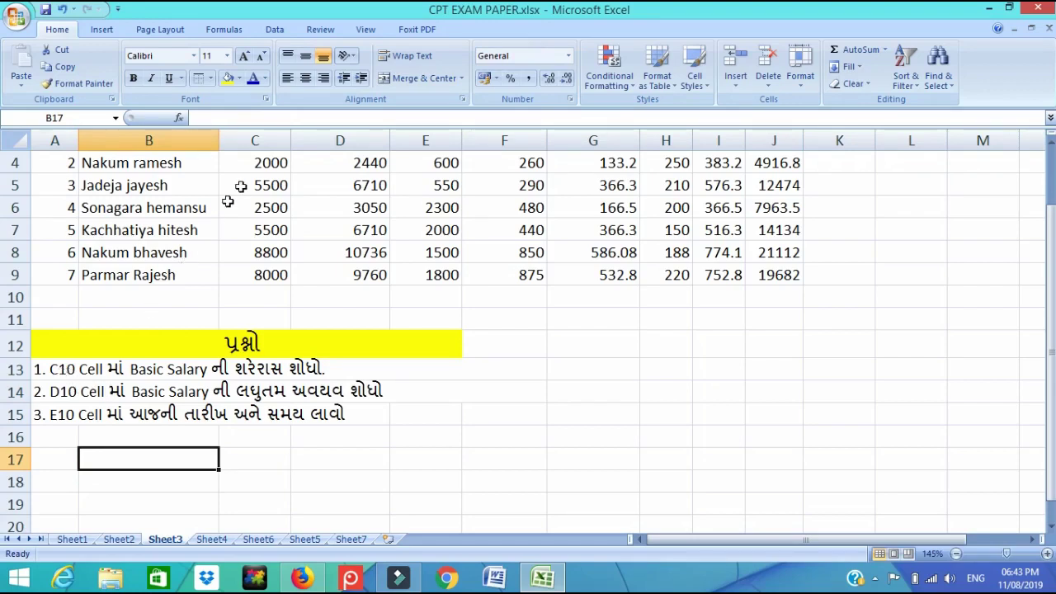
Enter =AVERAGE(C3:C9) in C10, showing 5328.57.
left_click(248, 297)
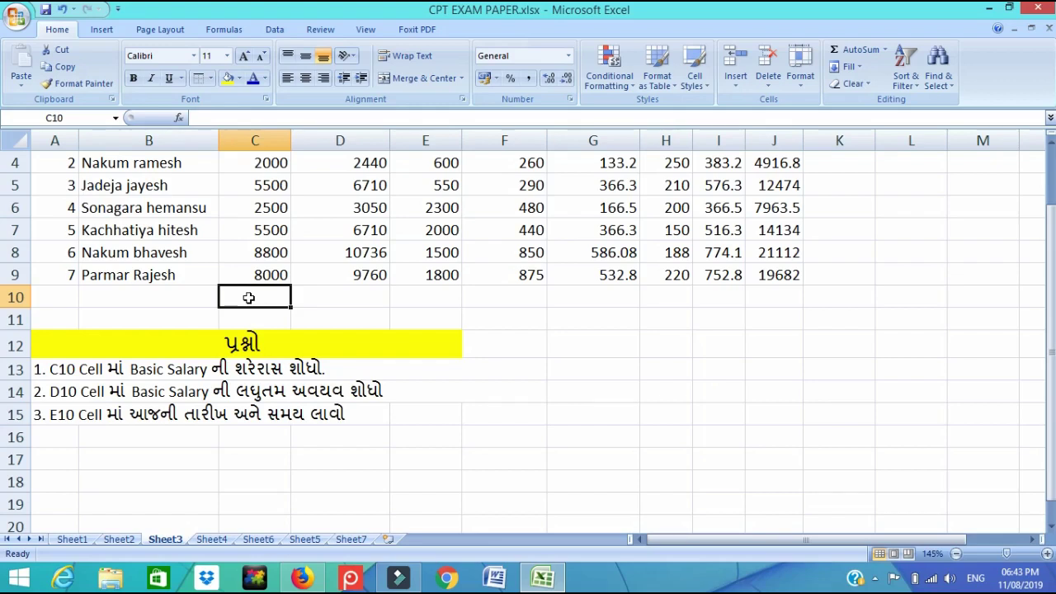
type("=")
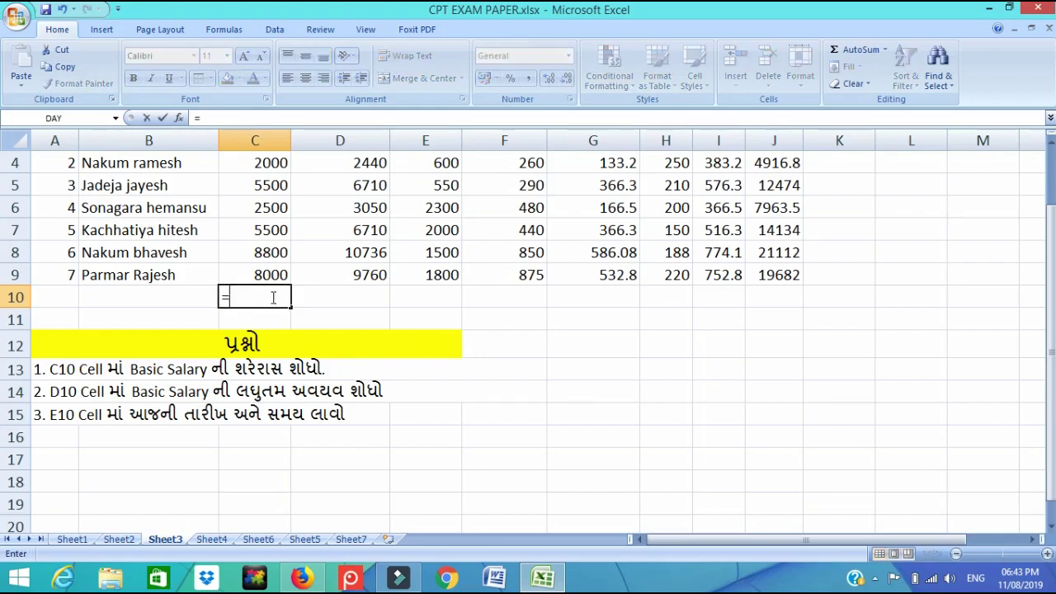
type("AVERA")
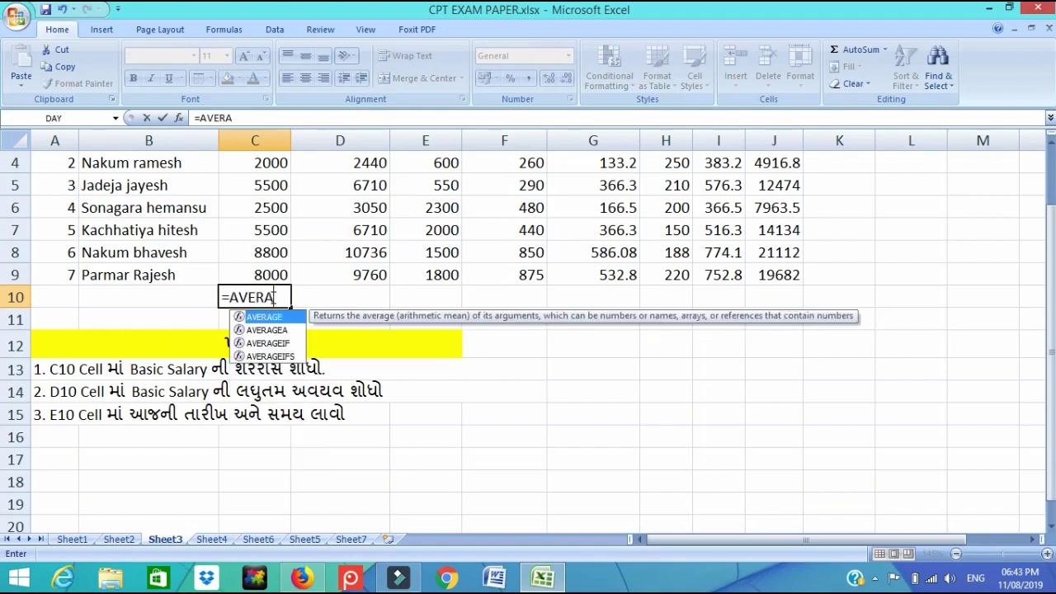
type("GE")
type("(")
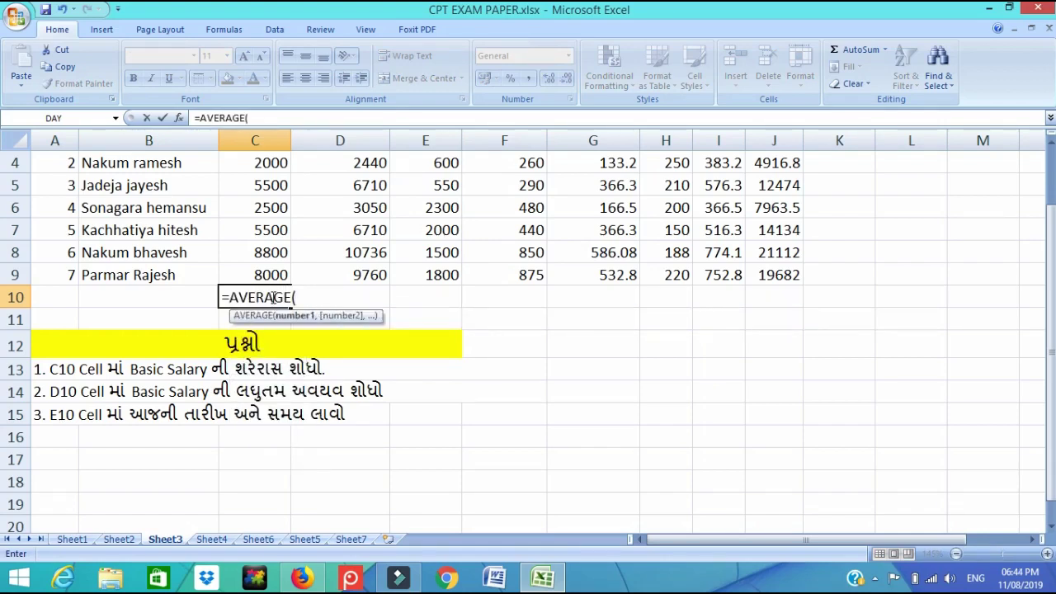
scroll(273, 298, "up", 1)
left_click_drag(263, 280, 260, 402)
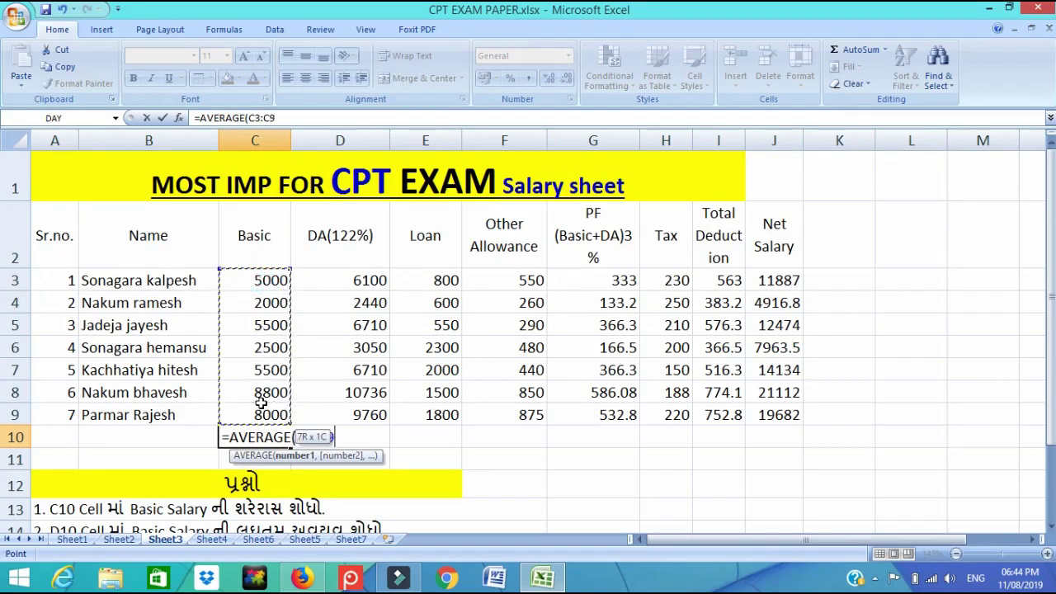
type(")")
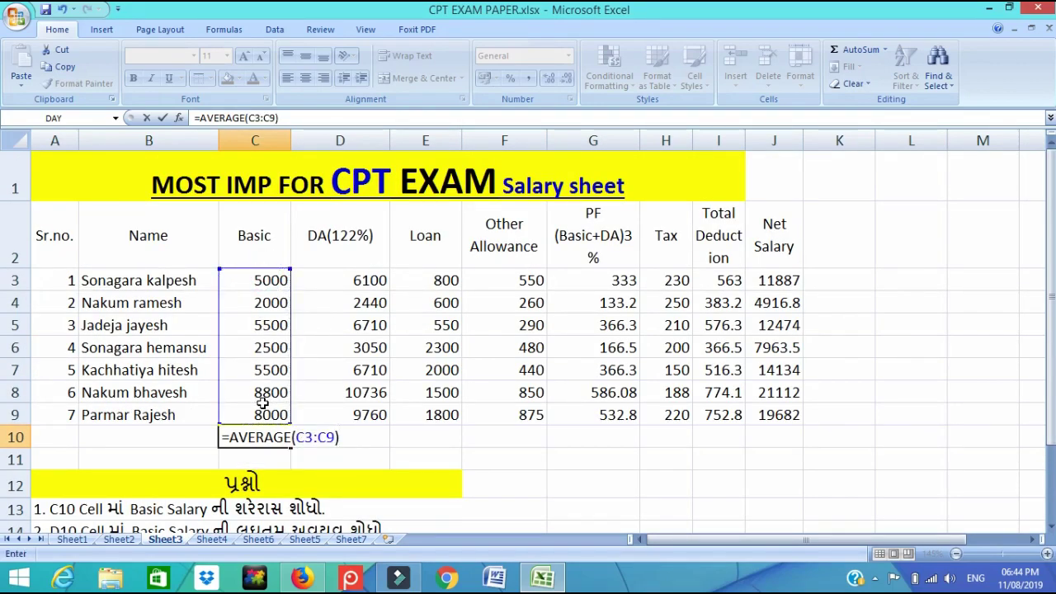
key("Return")
scroll(265, 433, "down", 1)
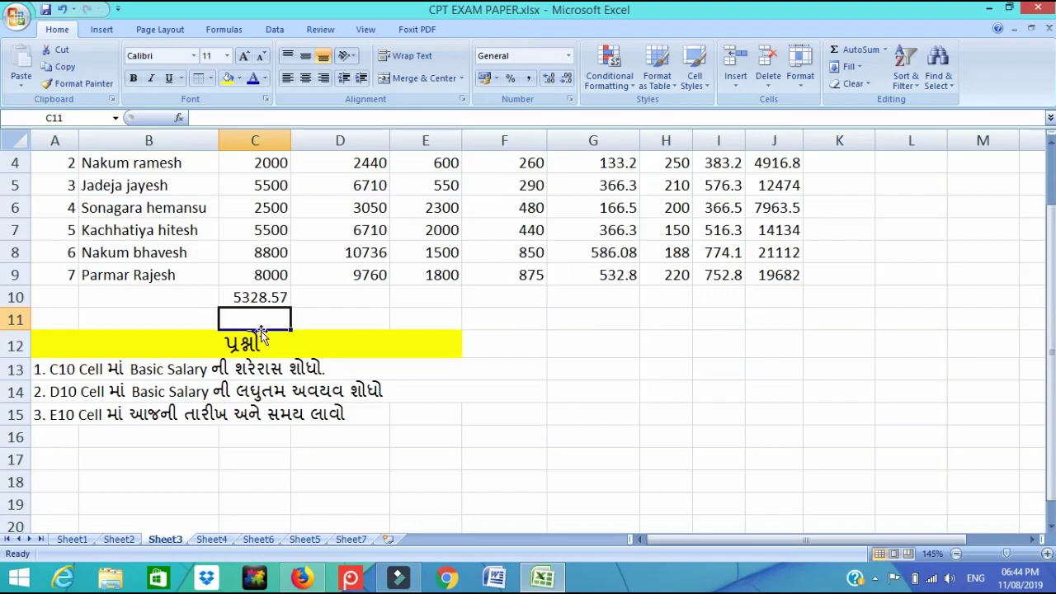
left_click(329, 296)
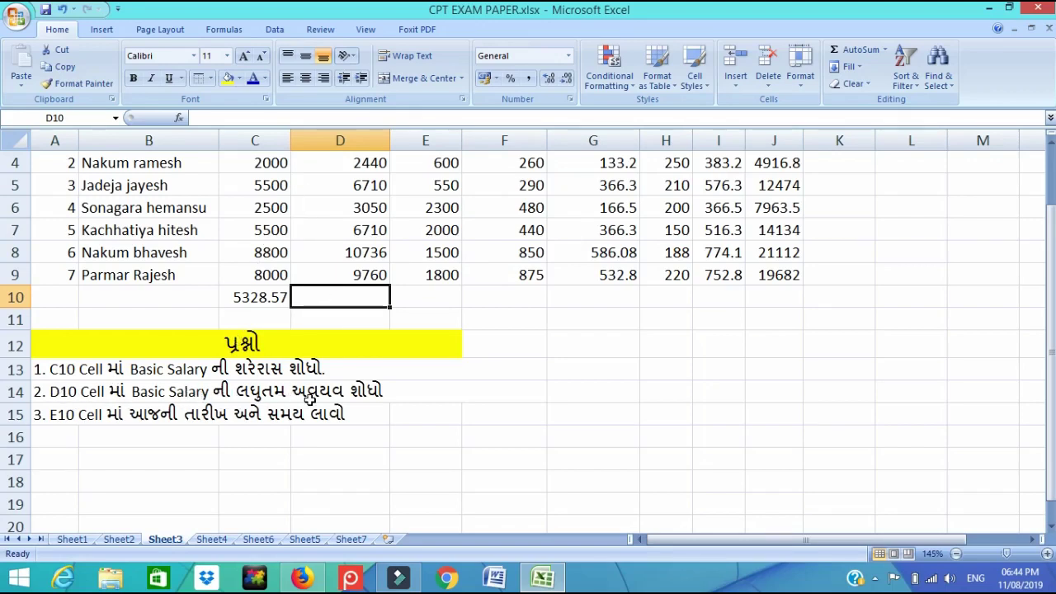
Enter =LCM(C3:C9) in D10, which returns 440000.
type("=L")
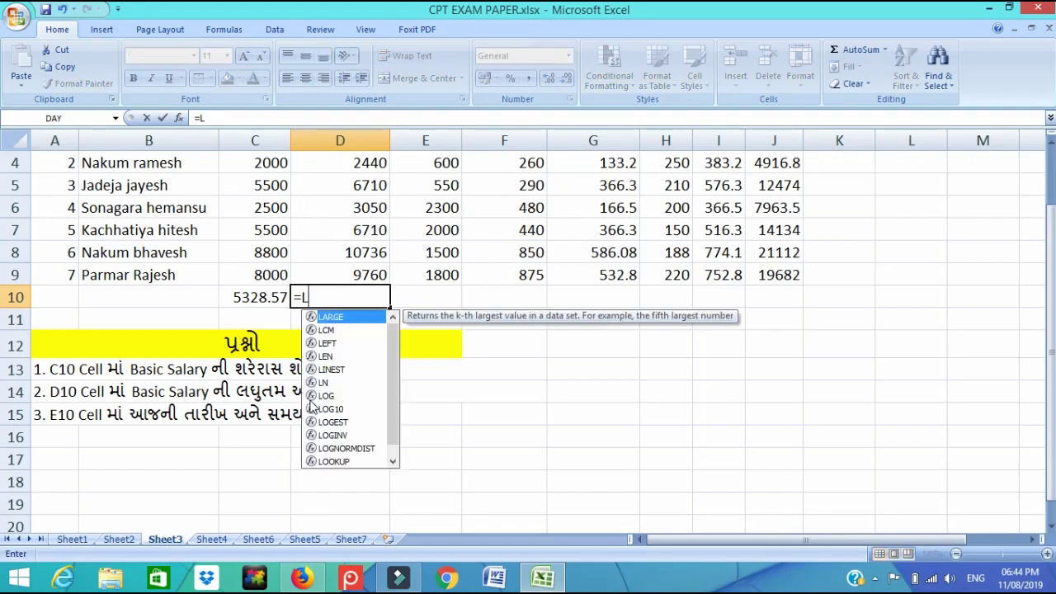
type("CM(")
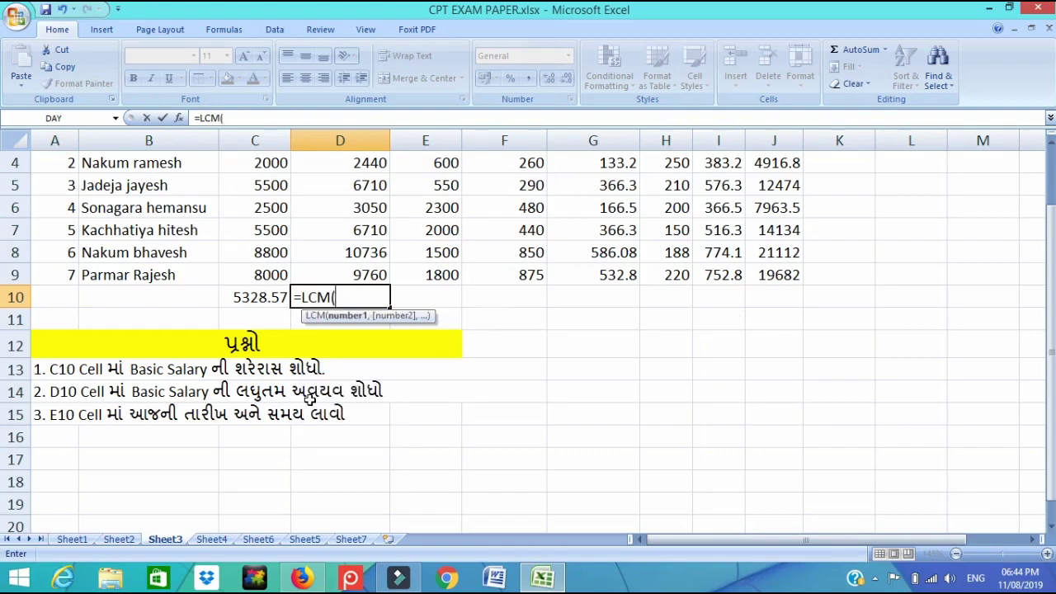
scroll(310, 396, "up", 1)
left_click(268, 283)
left_click_drag(260, 303, 272, 413)
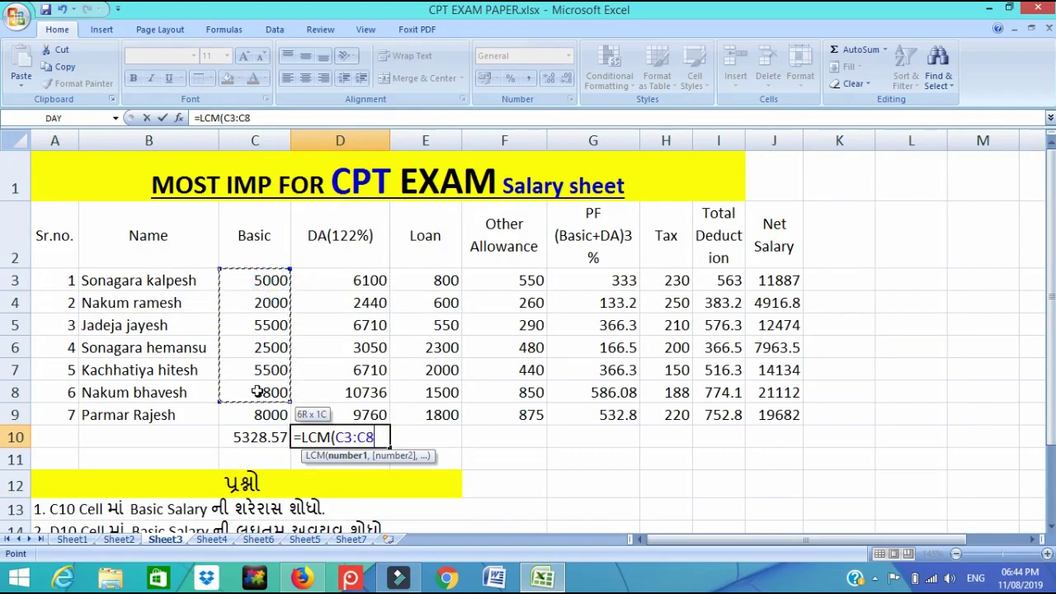
type(")")
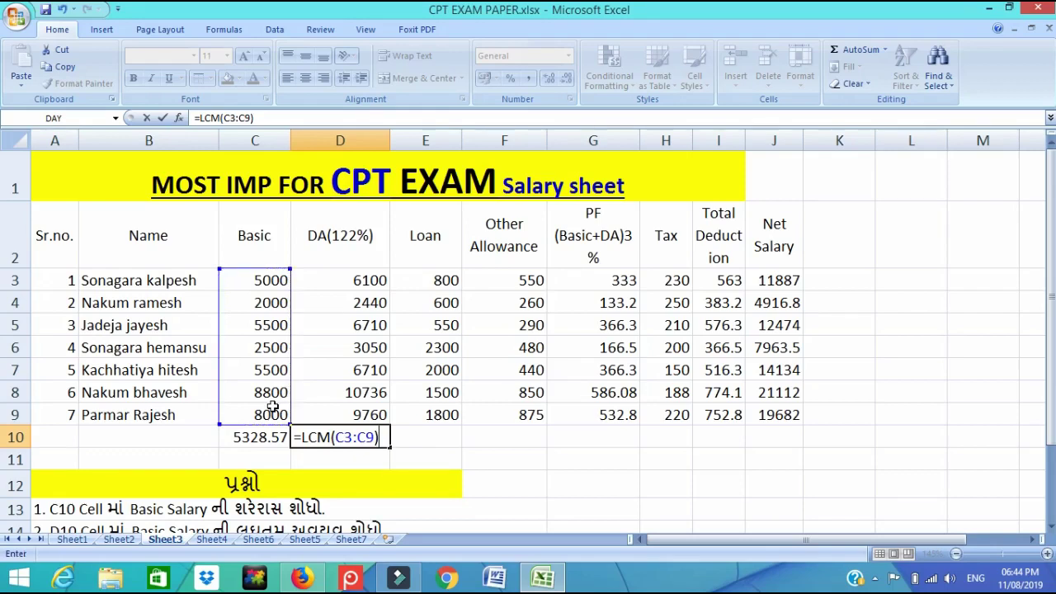
key("Return")
Enter =GCD(C3:C9) in E10, returning 100, and check the formula.
left_click(412, 438)
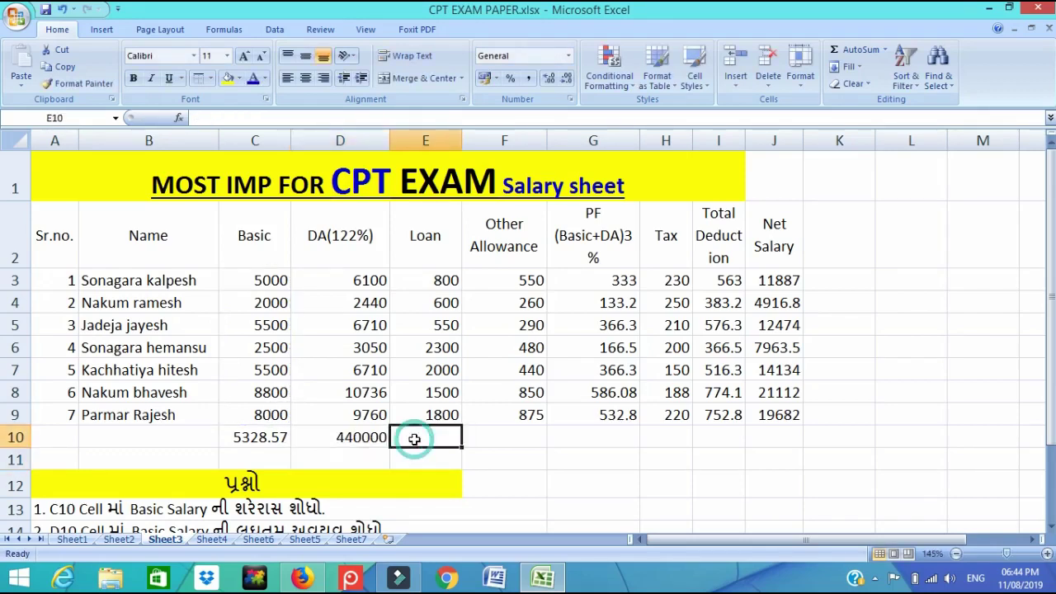
type("=")
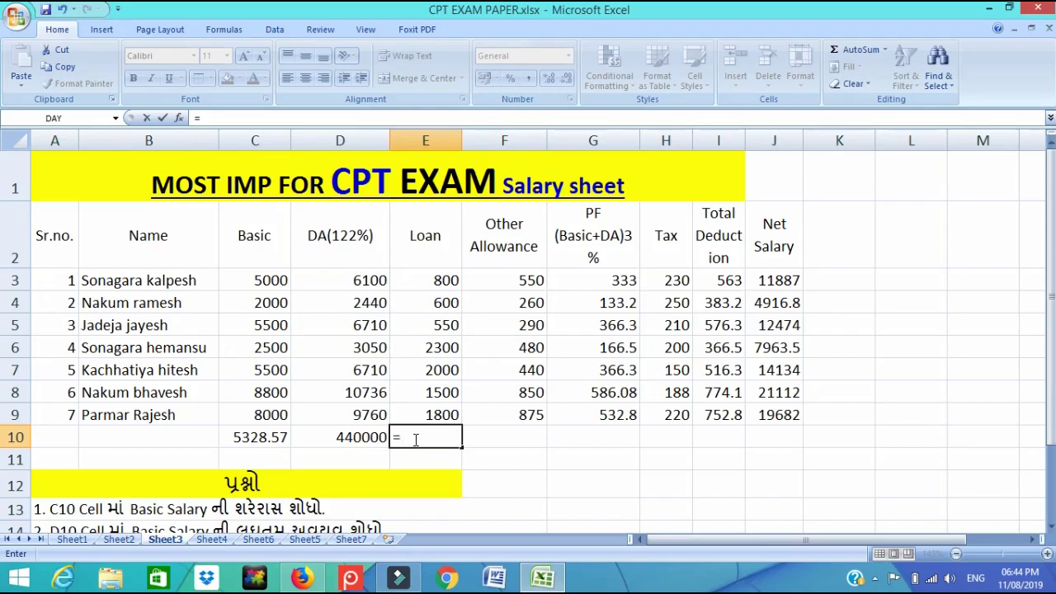
type("F")
key("BackSpace")
type("G")
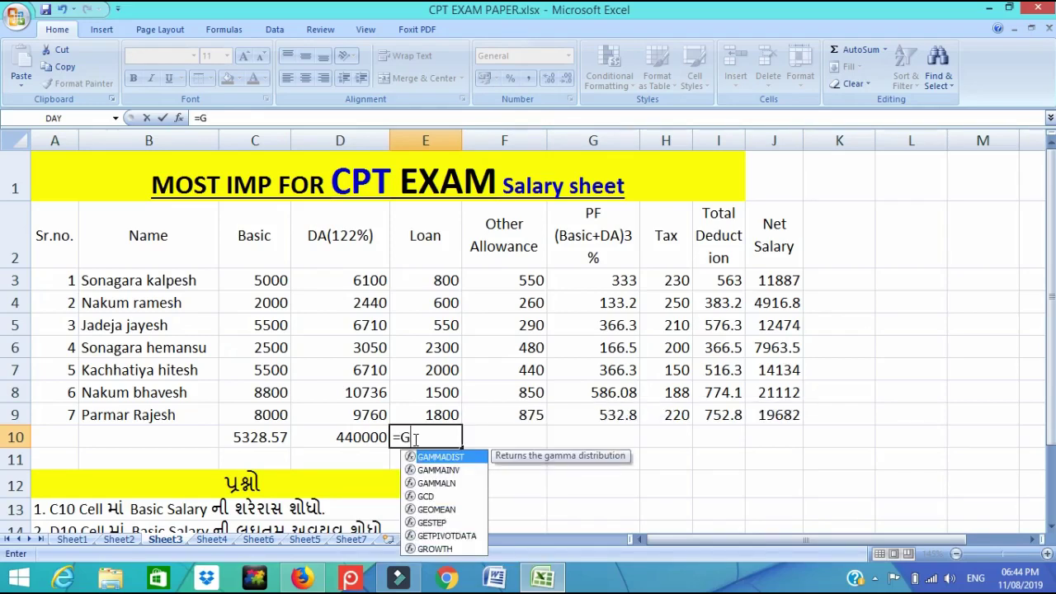
type("CD")
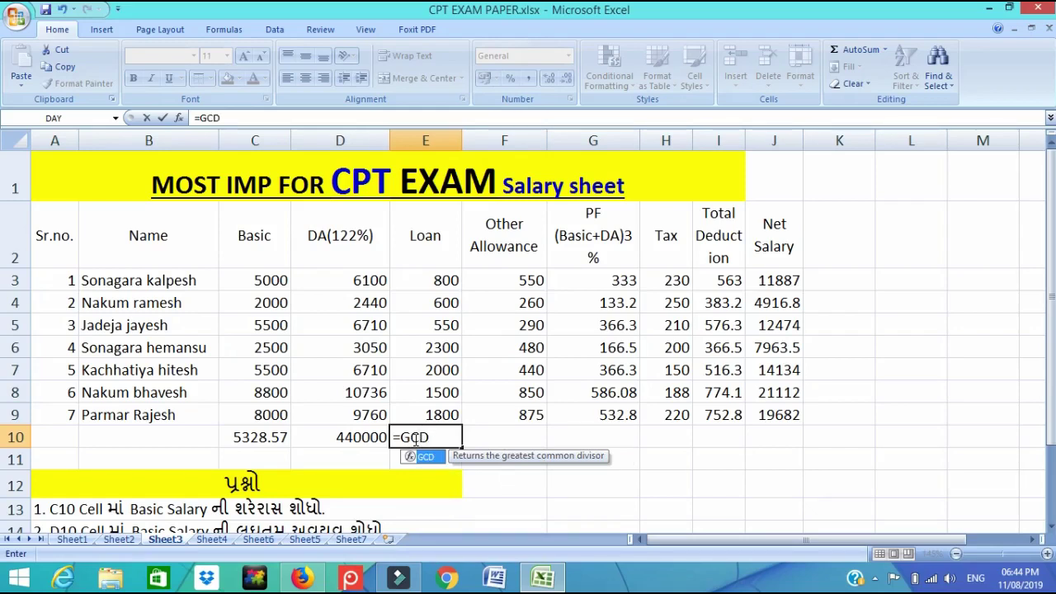
type("(")
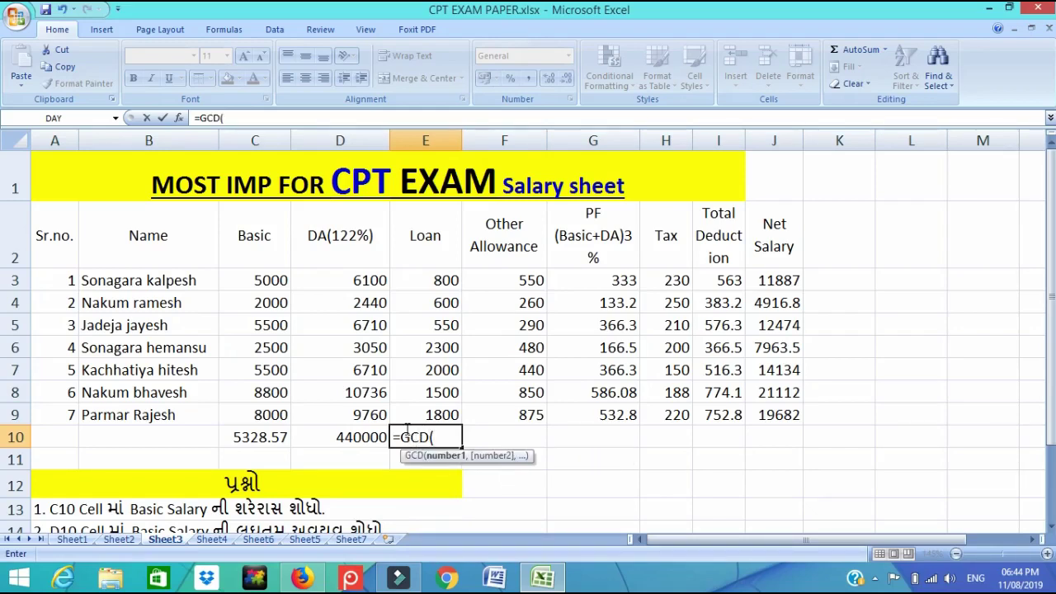
left_click_drag(272, 280, 269, 405)
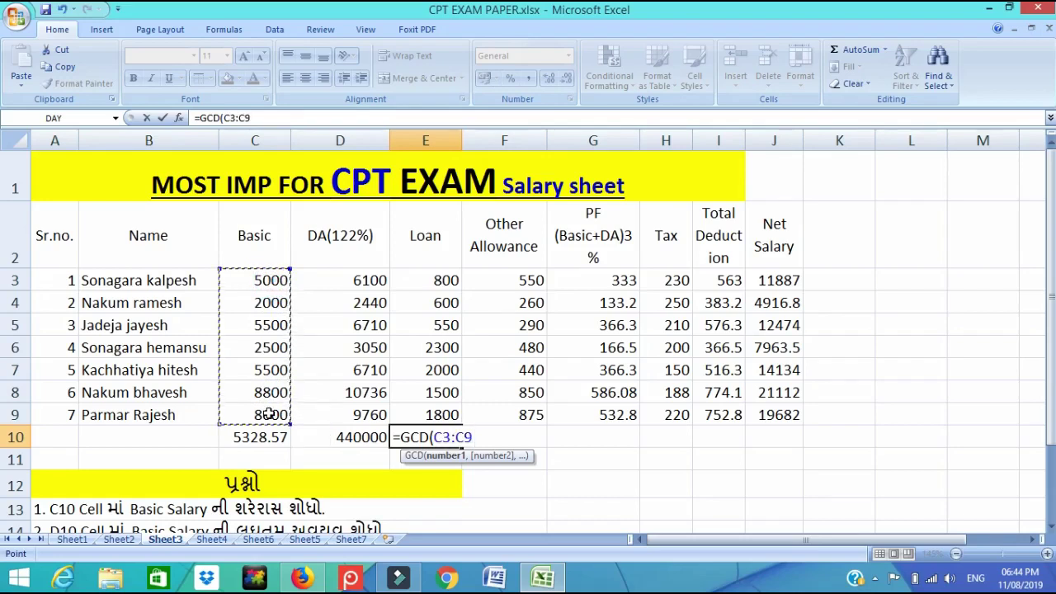
type(")")
key("Return")
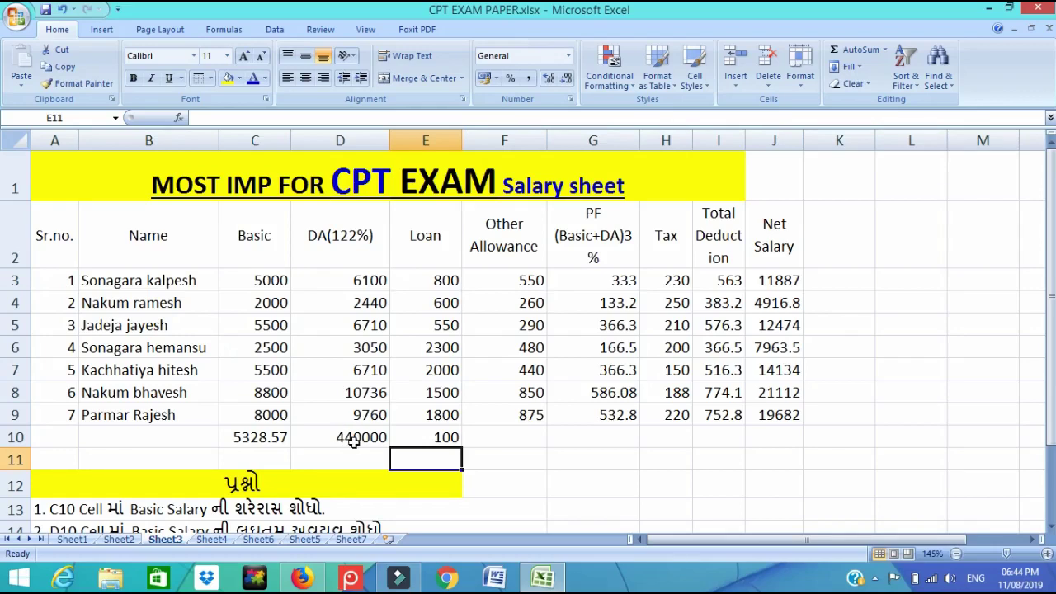
left_click(449, 439)
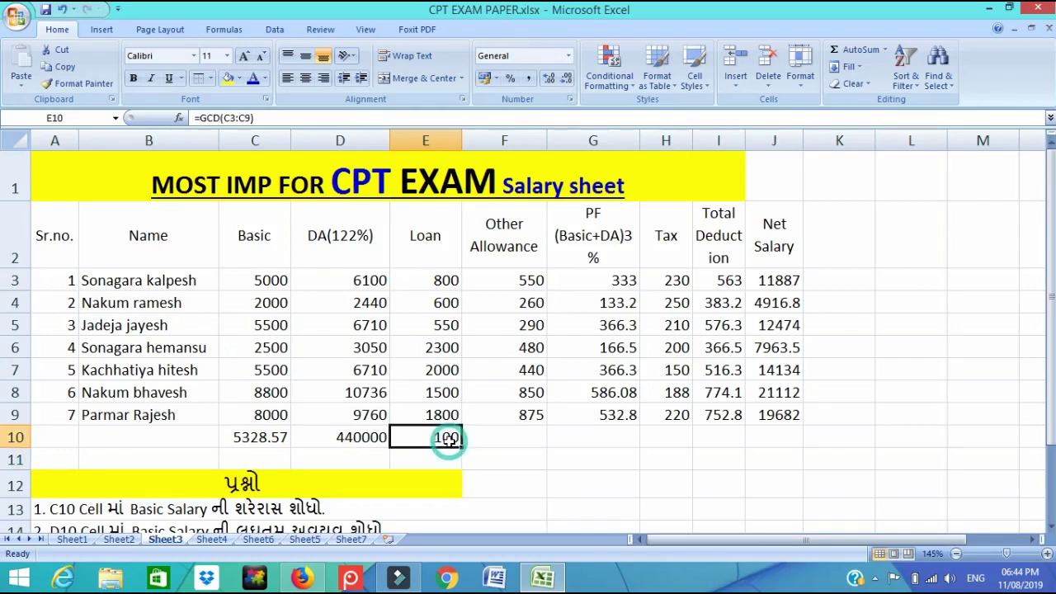
scroll(448, 440, "down", 2)
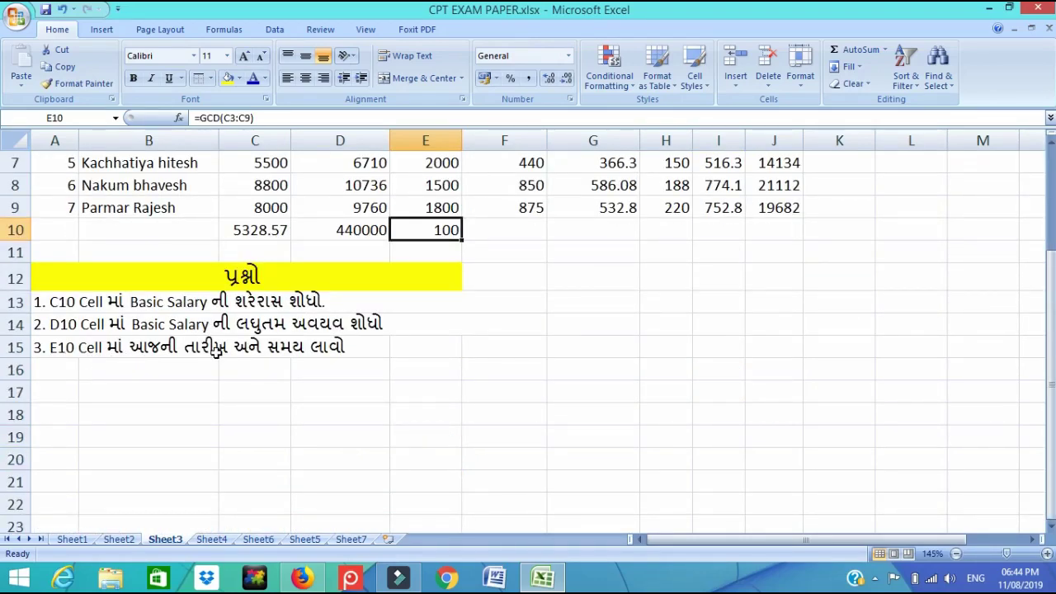
scroll(249, 386, "up", 2)
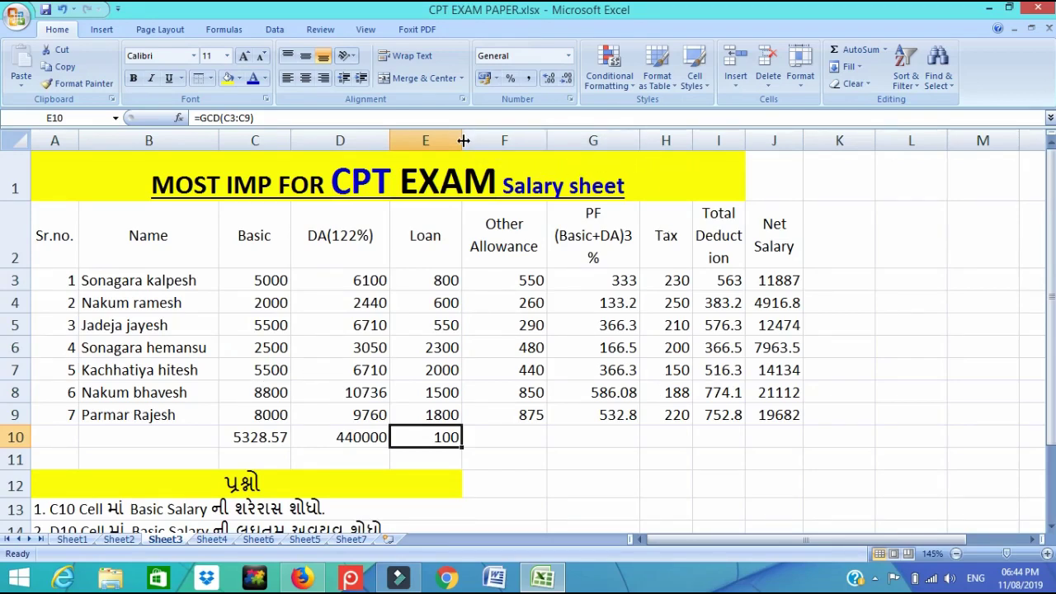
Delete the =GCD(C3:C9) formula text from E10, leaving the cell blank.
double_click(427, 439)
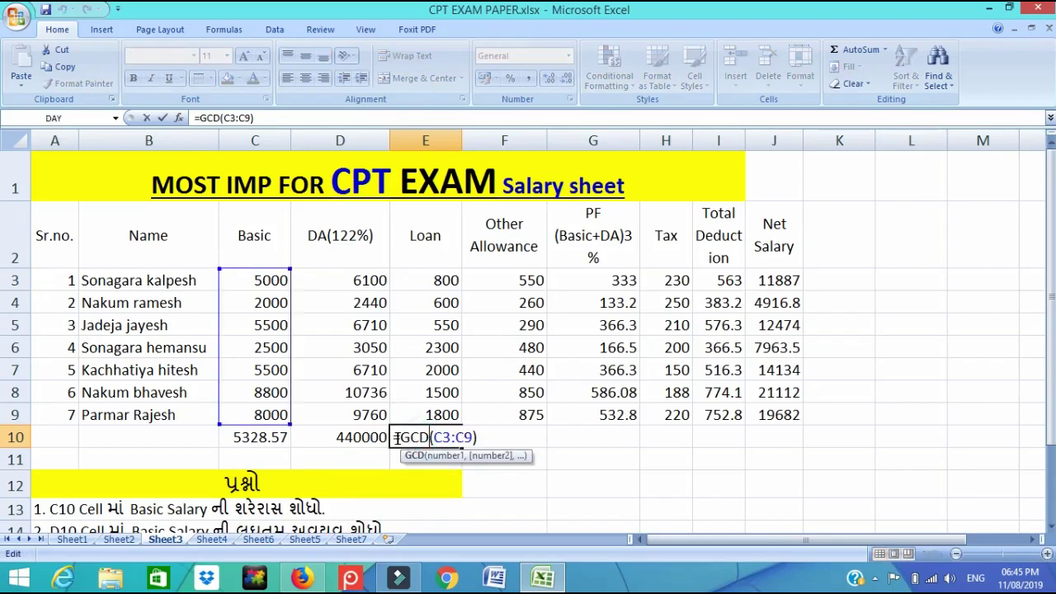
left_click_drag(393, 437, 488, 437)
key("BackSpace")
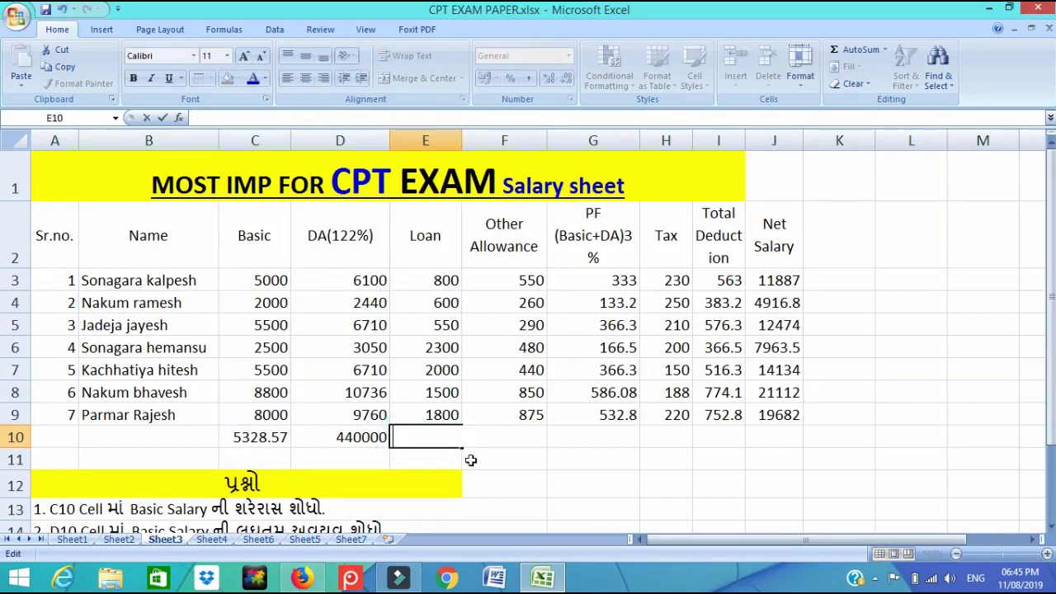
scroll(416, 433, "down", 1)
left_click(414, 441)
left_click(414, 297)
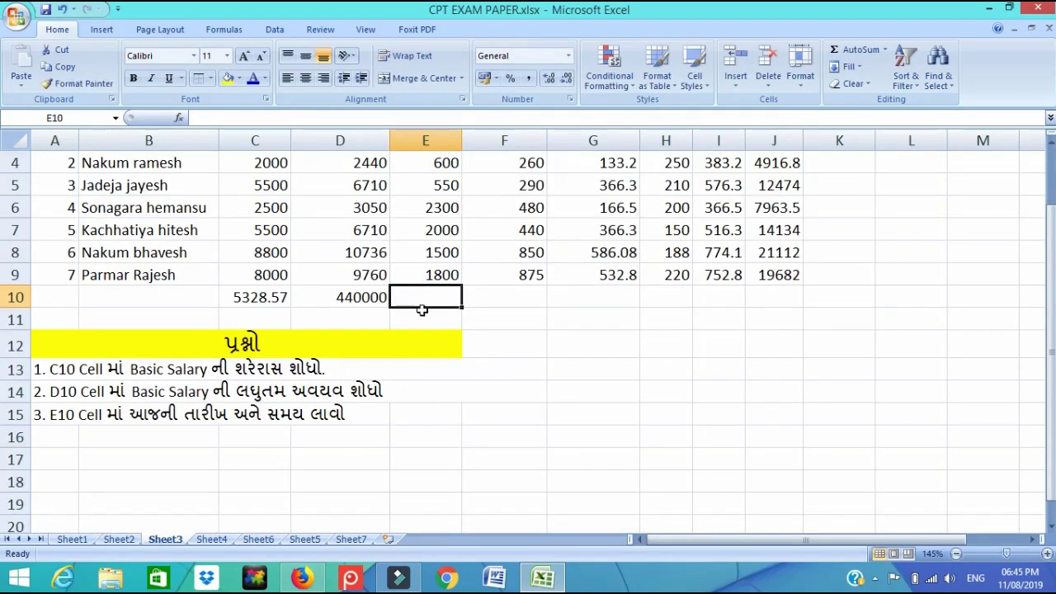
Enter =NOW() in E10 to show the current date and time, 11/08/2019 18:45.
double_click(414, 297)
type("=")
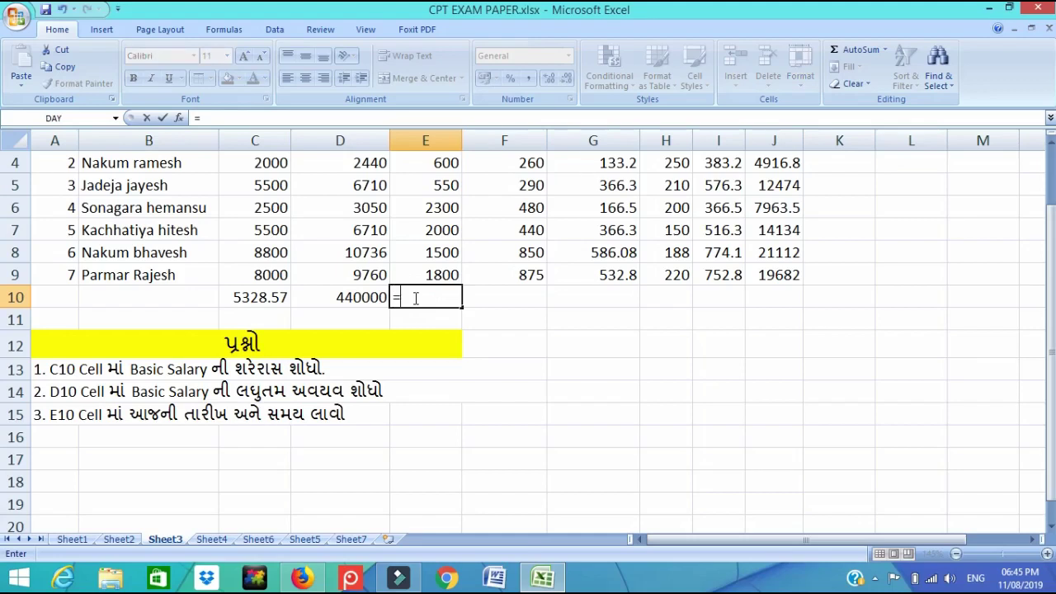
type("NO")
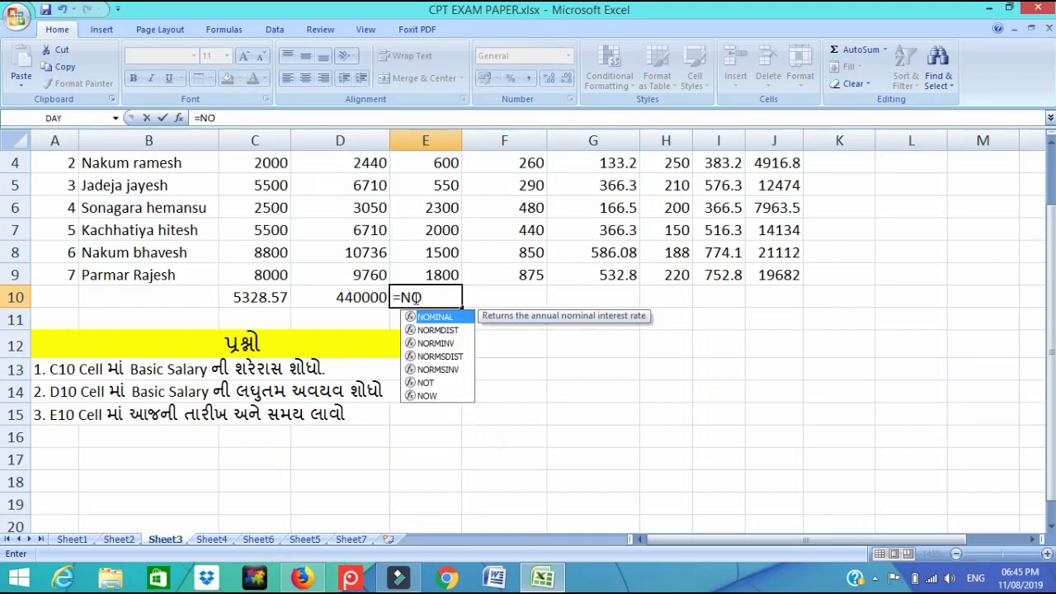
type("W(")
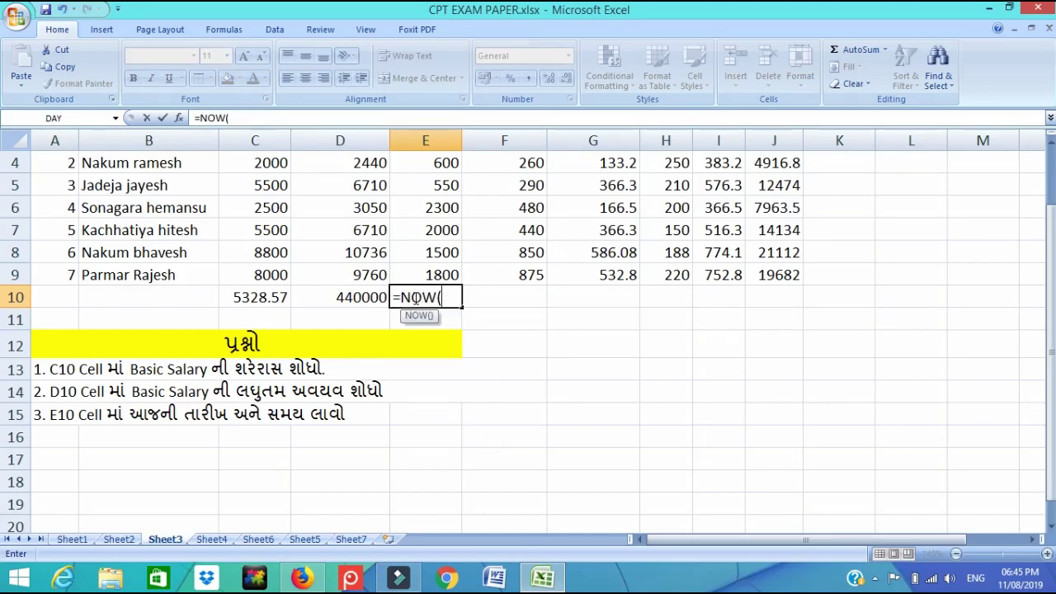
type(")")
key("Return")
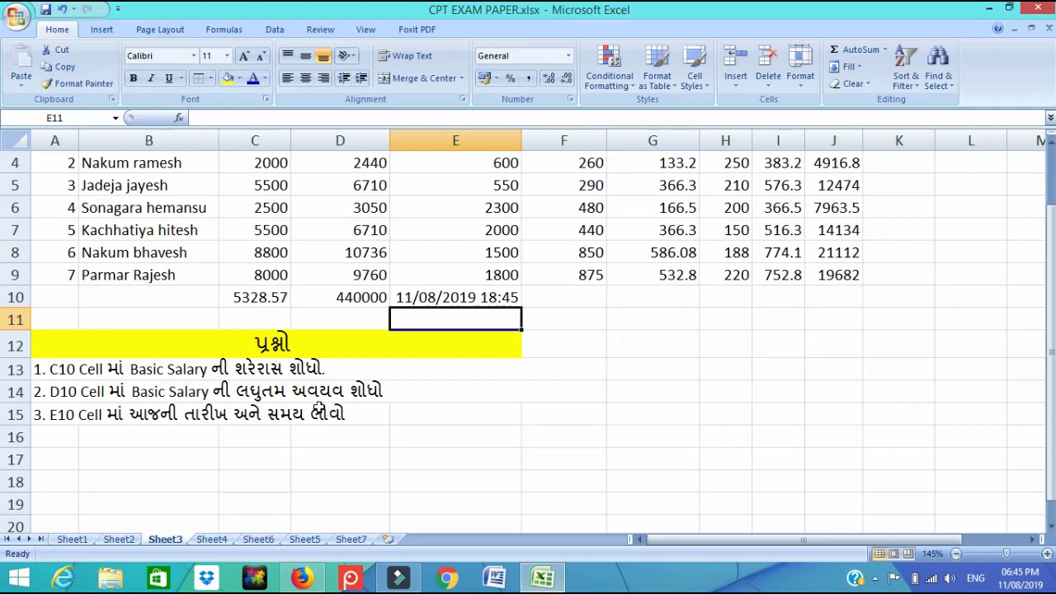
scroll(311, 403, "up", 1)
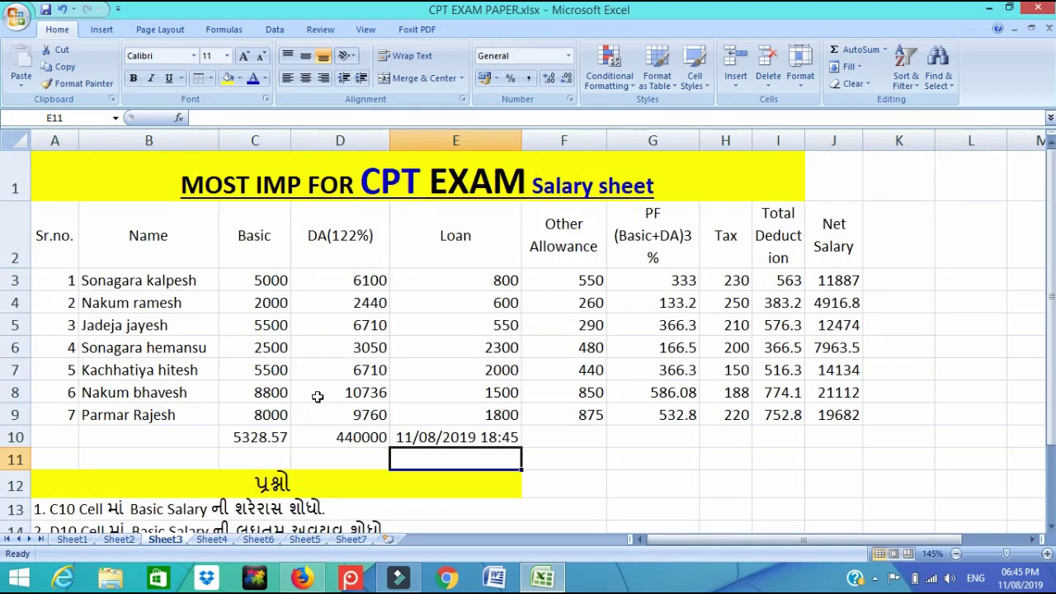